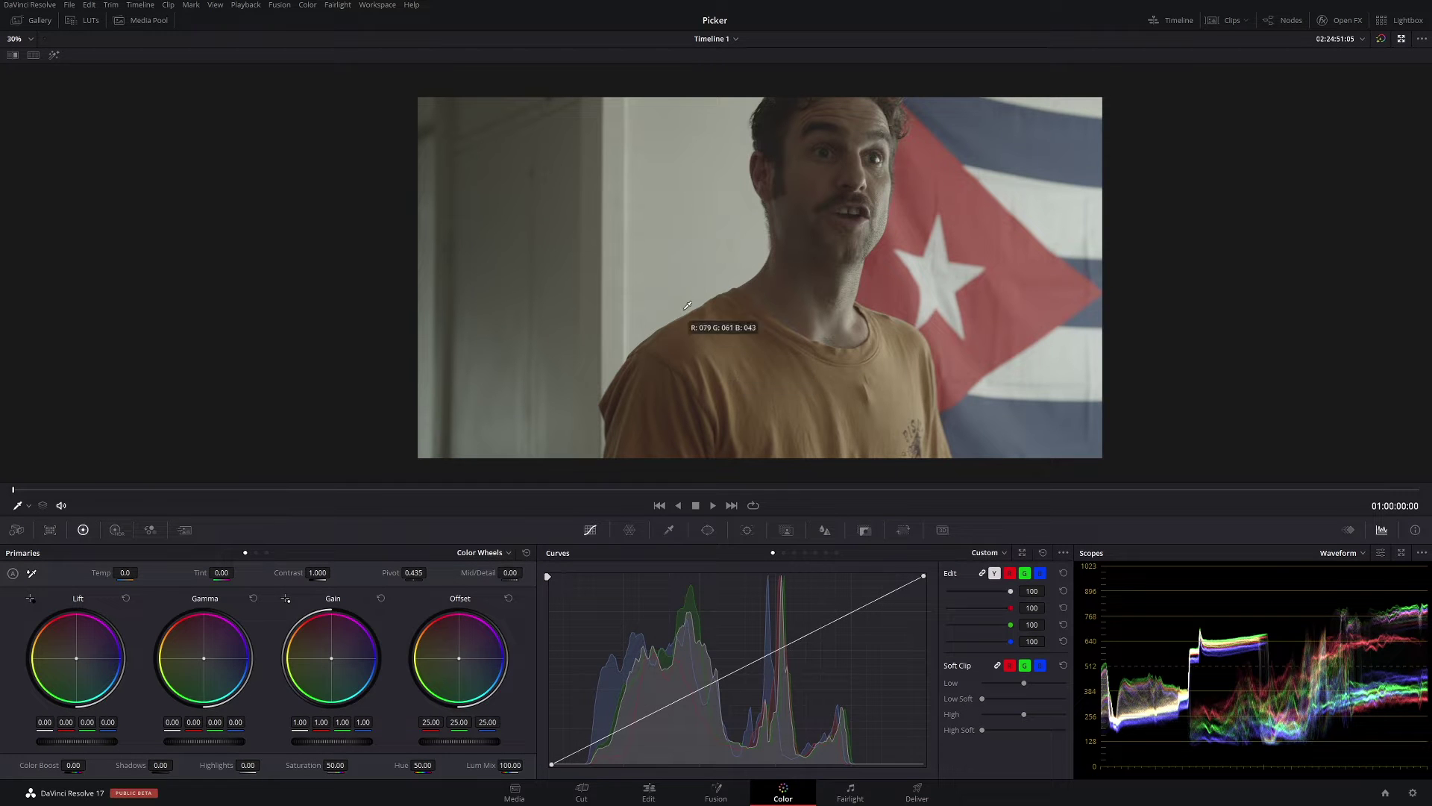
- Look through the viewer's context menu and the picker mode dropdown
right_click(633, 187)
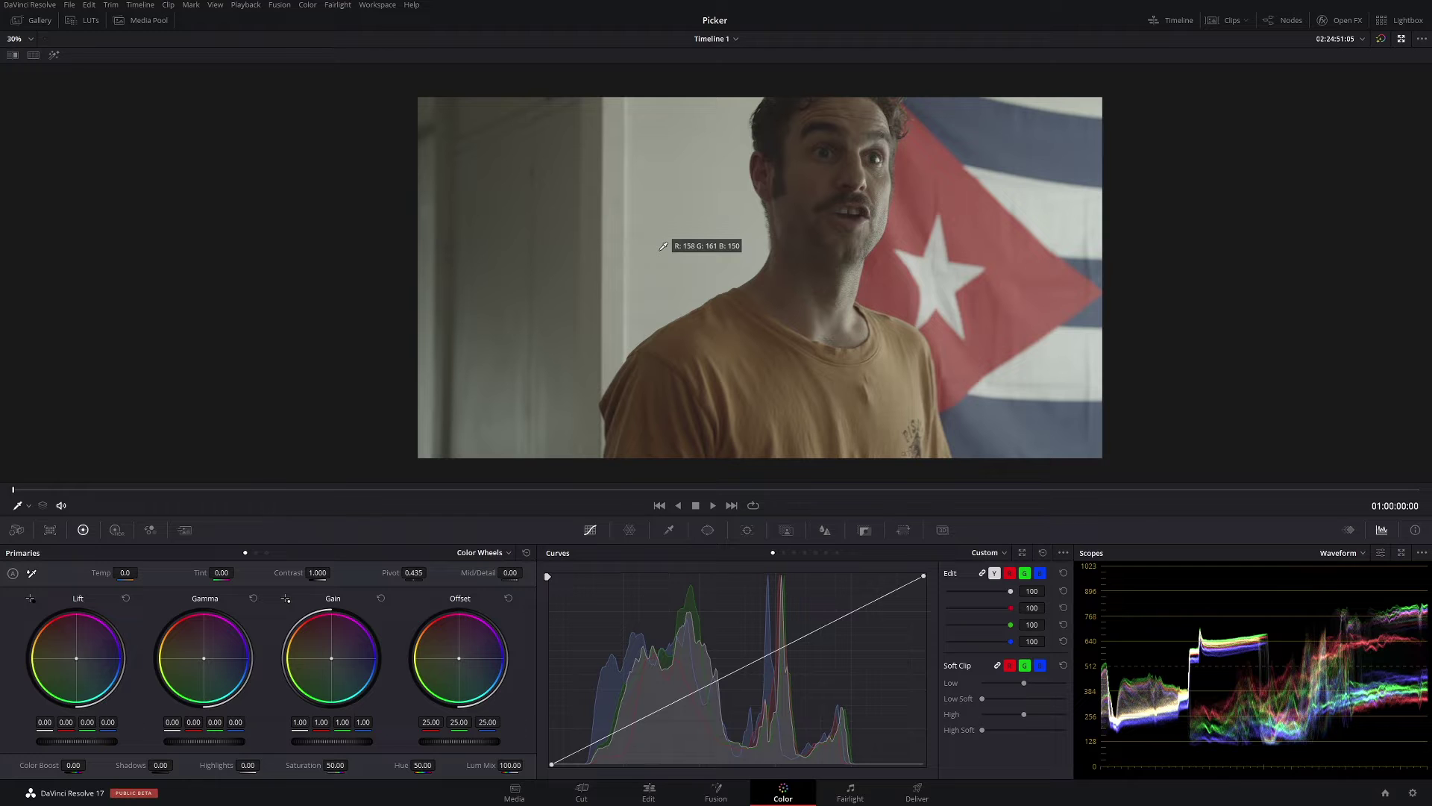
scroll(653, 252, "down", 1)
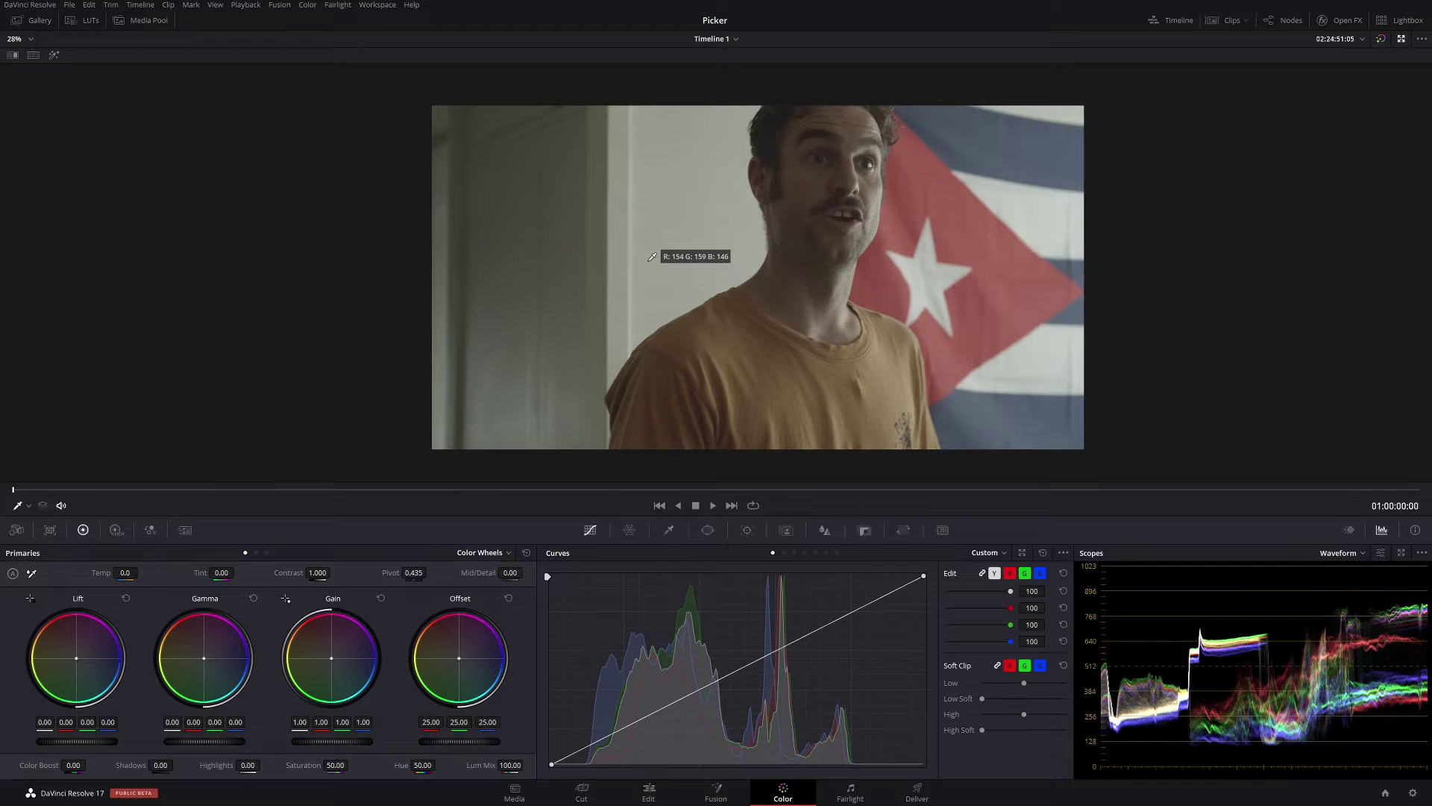
scroll(574, 257, "up", 1)
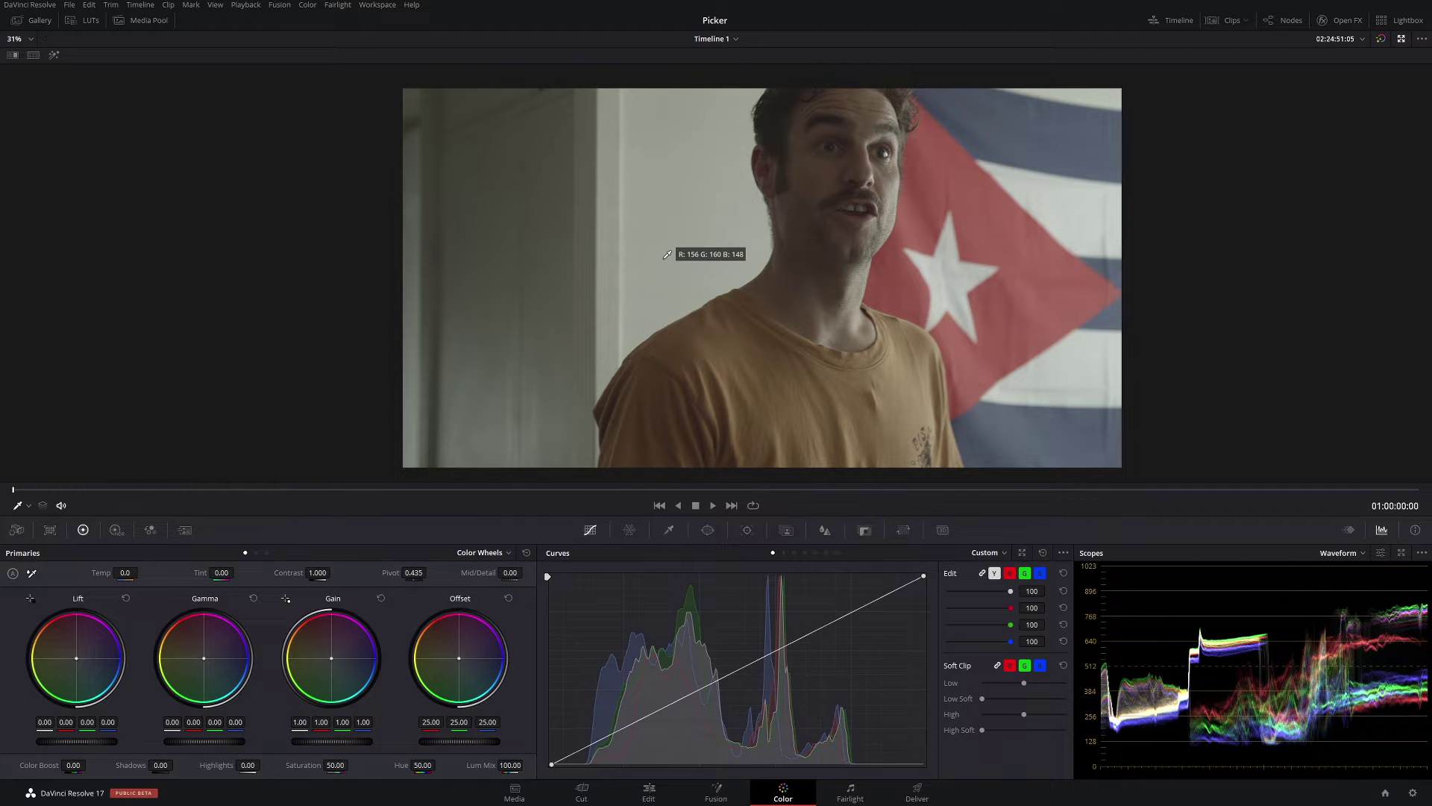
right_click(667, 255)
left_click(631, 404)
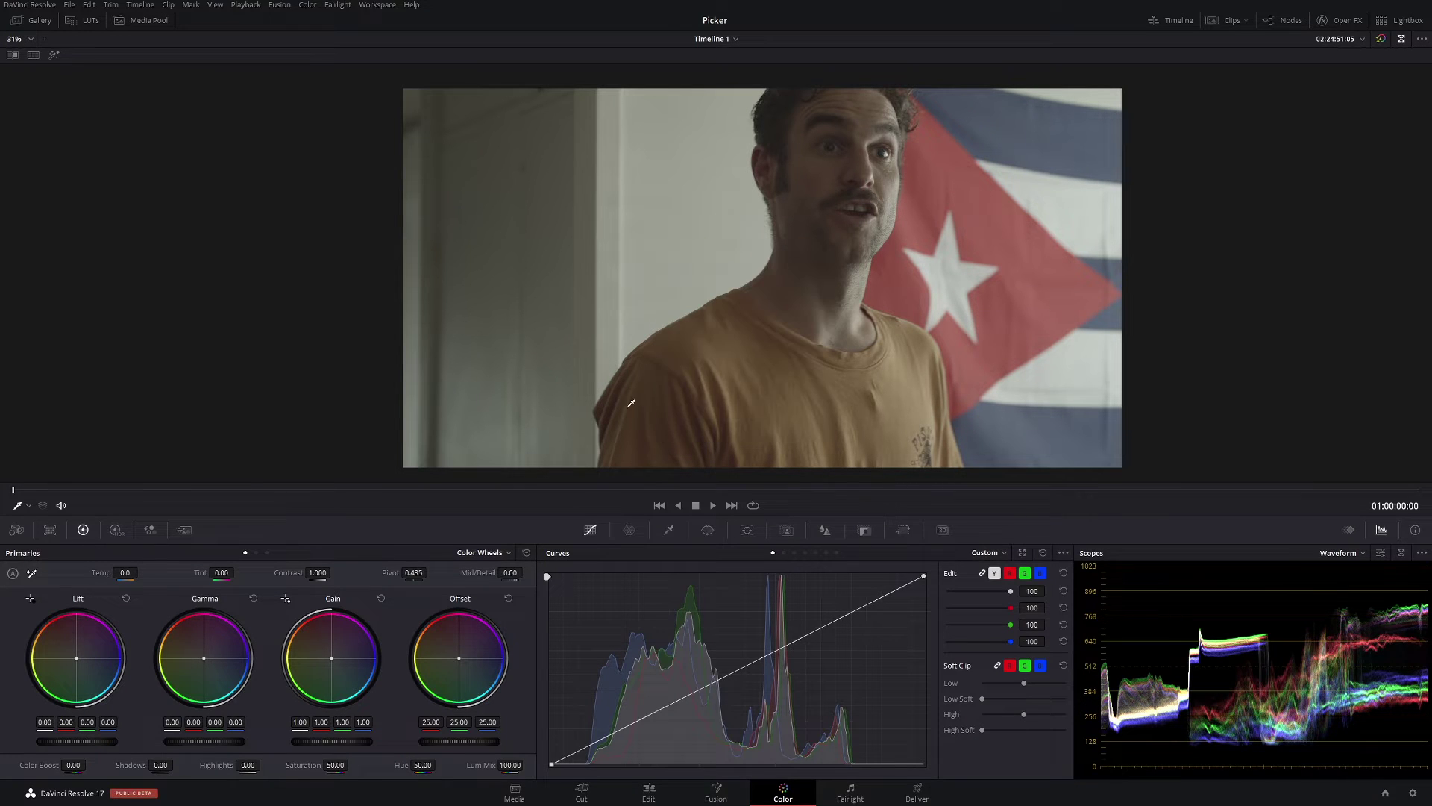
left_click(27, 505)
left_click(52, 520)
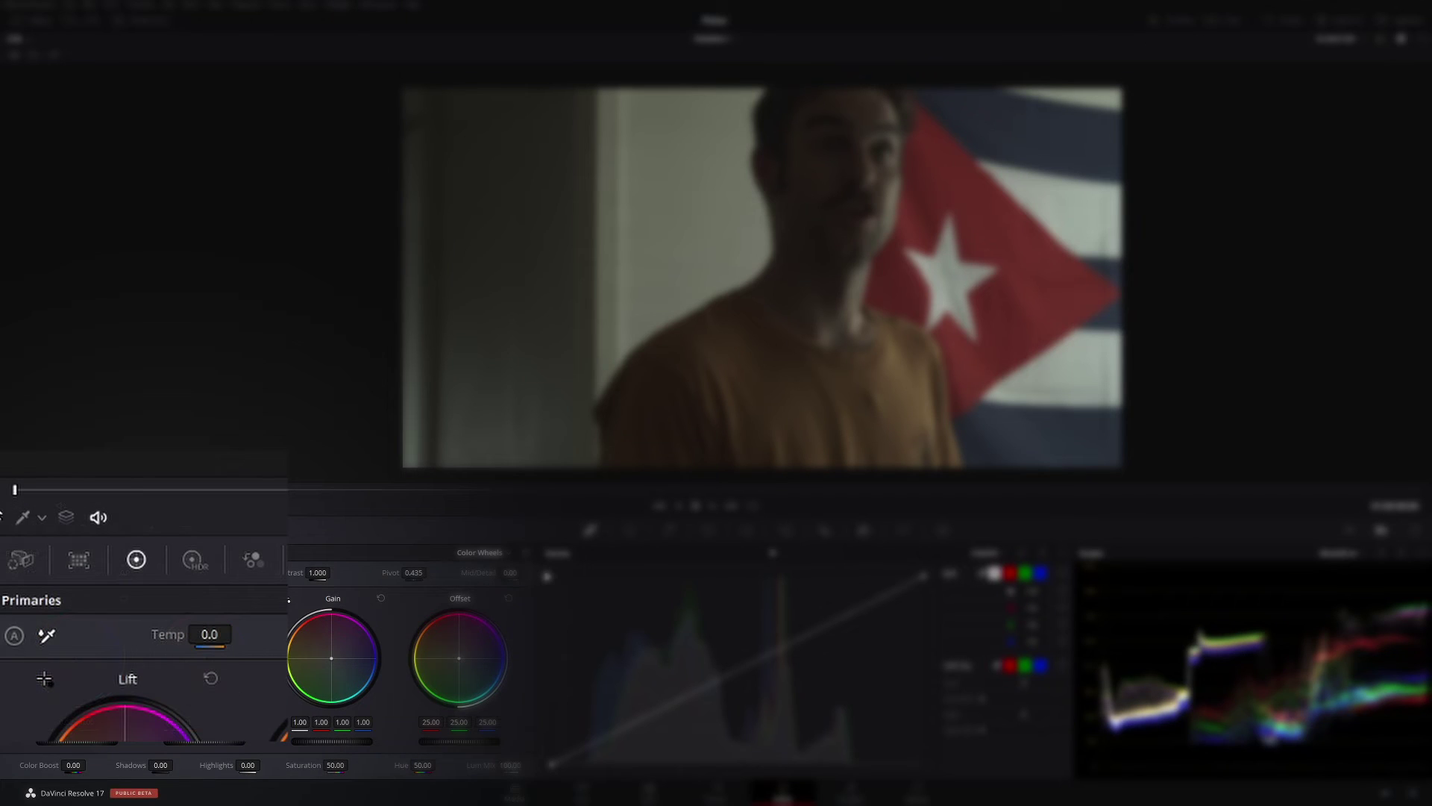
left_click(39, 520)
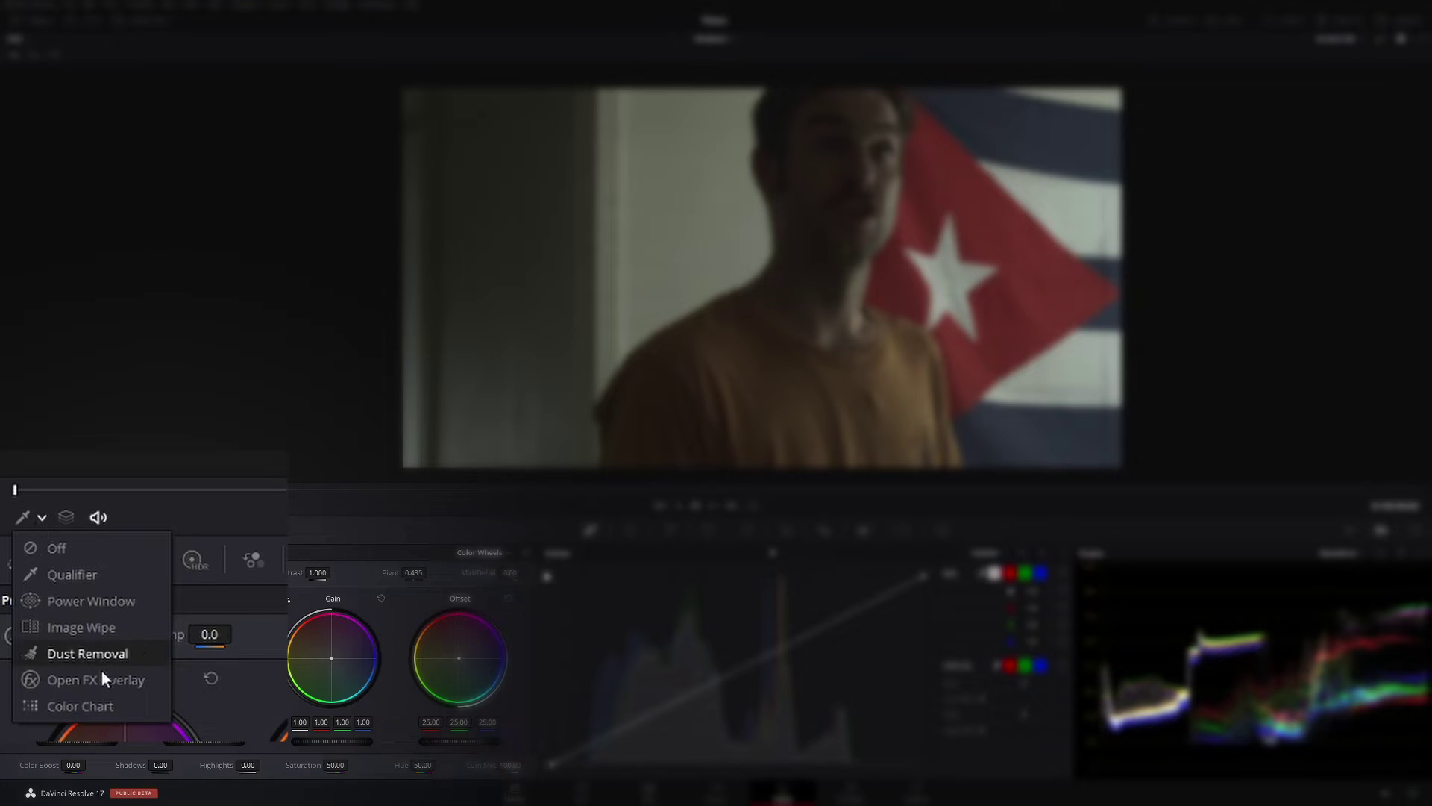
left_click(80, 574)
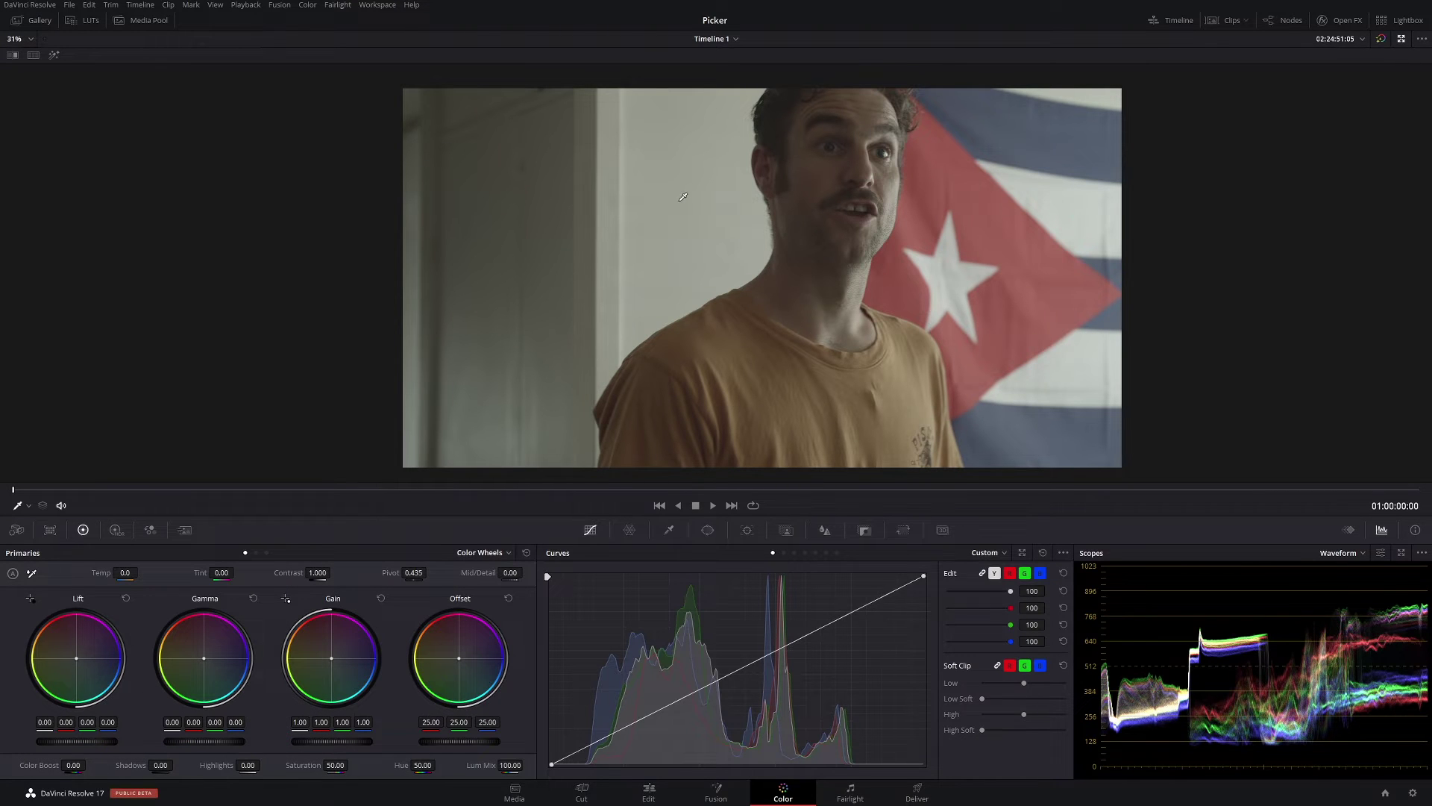
- Sample the white wall onto the curves and turn on Show picker RGB value
left_click(734, 180)
right_click(697, 192)
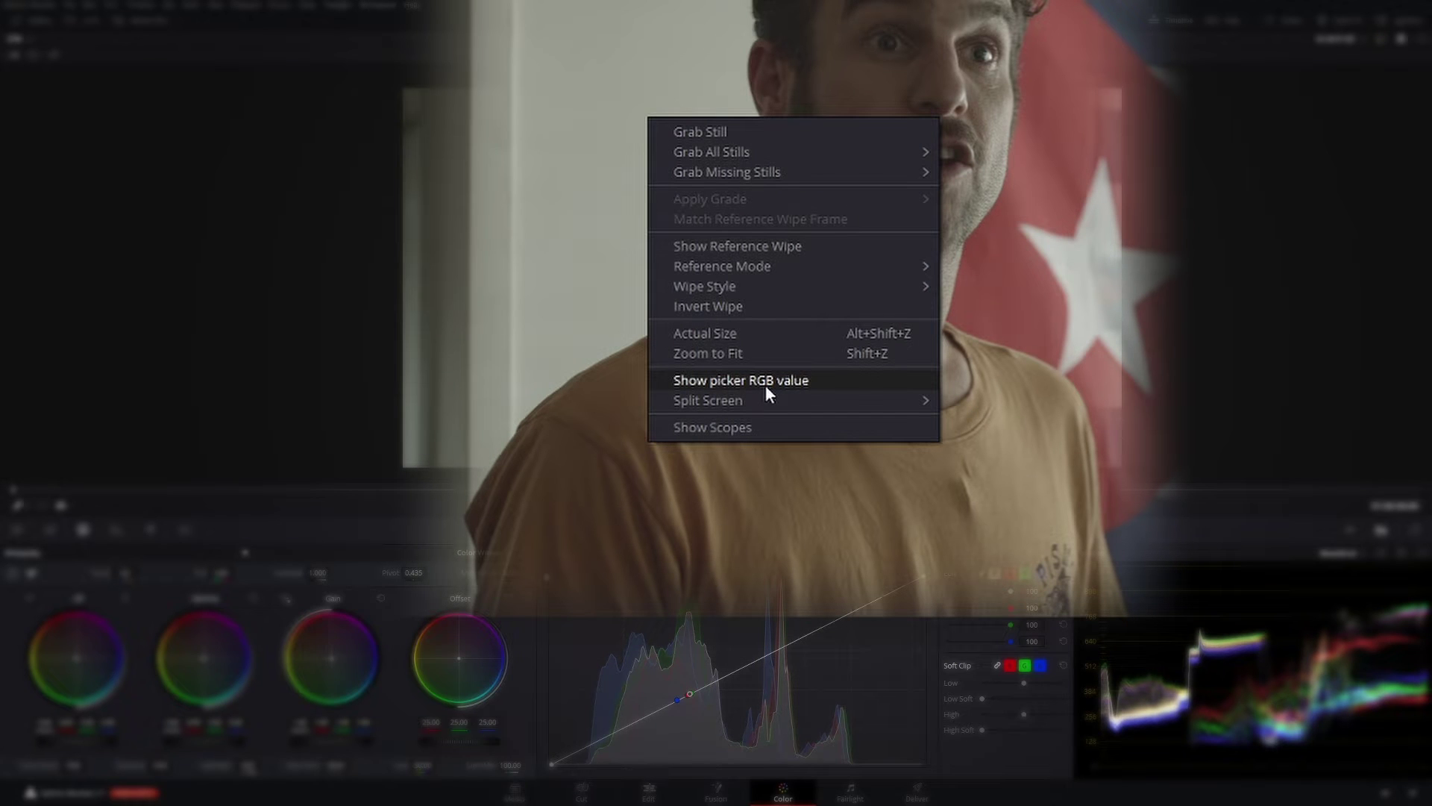
left_click(766, 385)
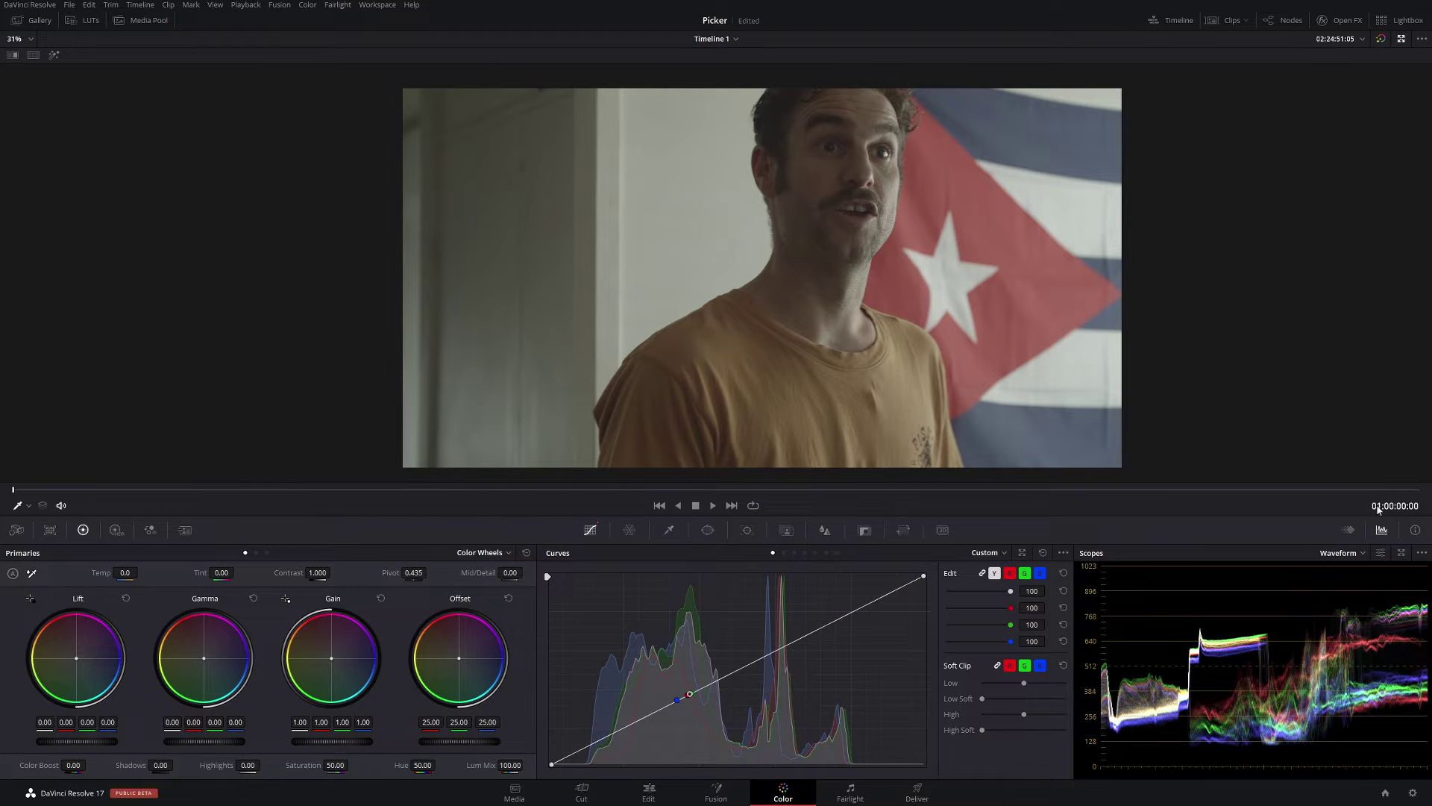
- Float the waveform and raise Gain to 1.13, 1.16, 1.12, 1.14 using wheel and master dial
left_click(1401, 553)
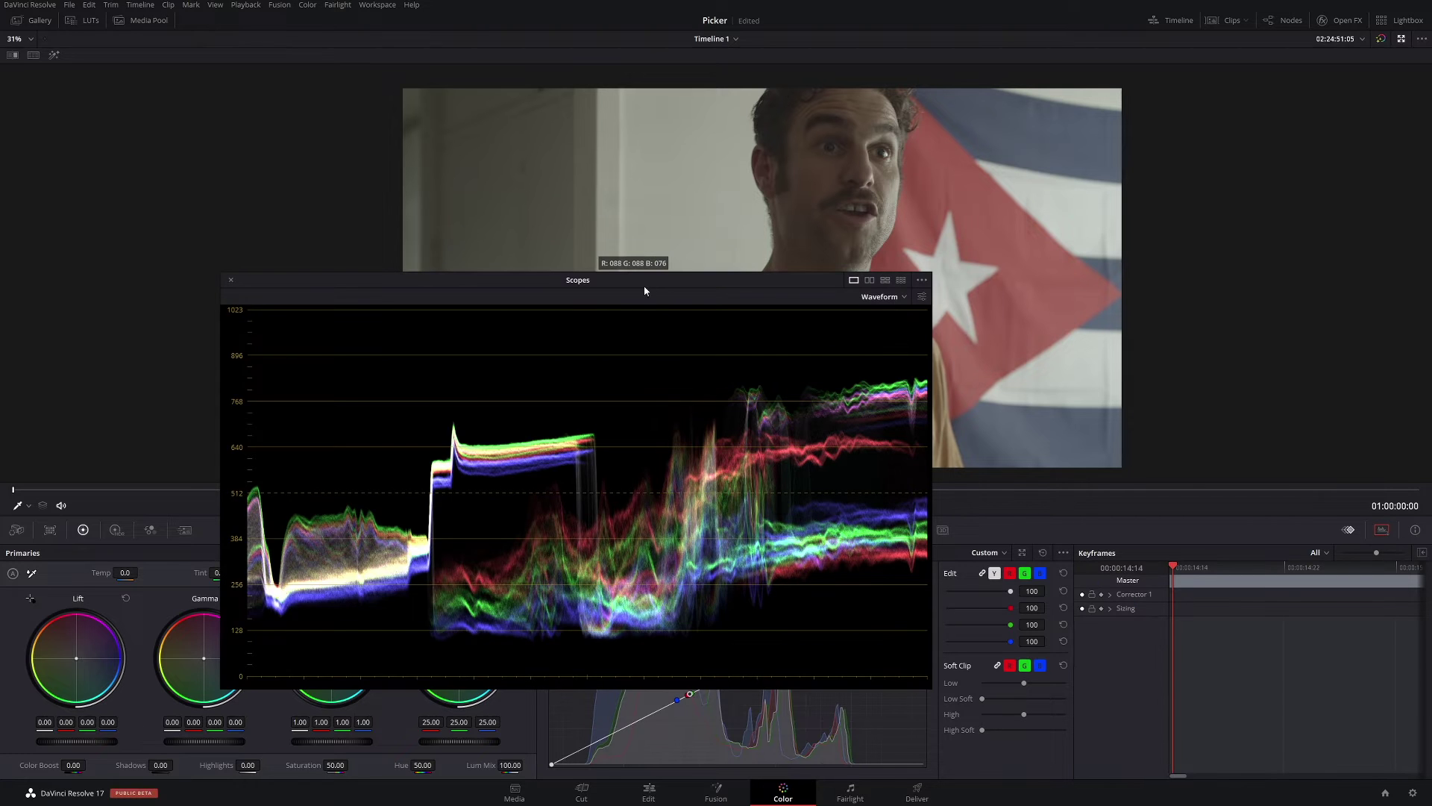
left_click_drag(648, 293, 592, 192)
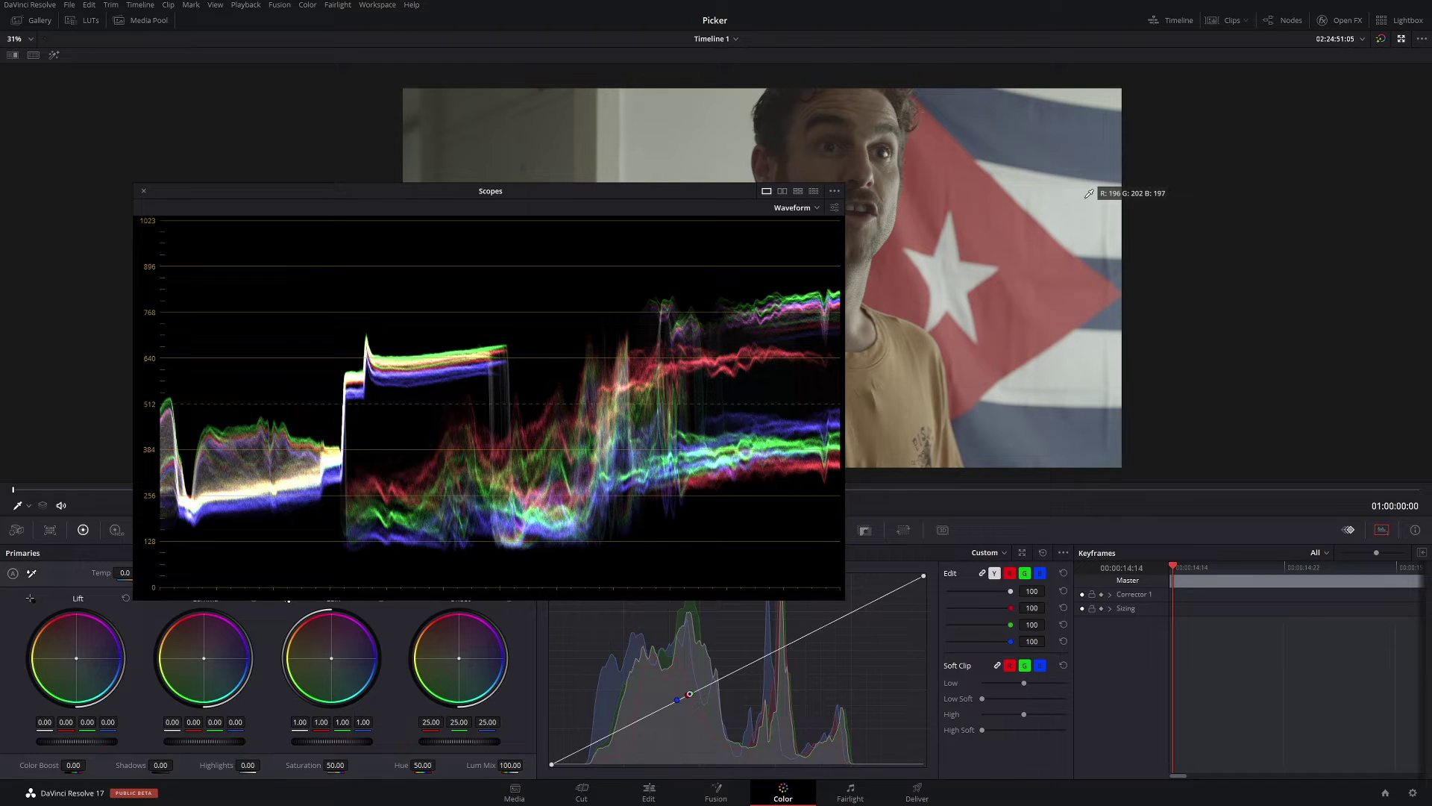
left_click(337, 654)
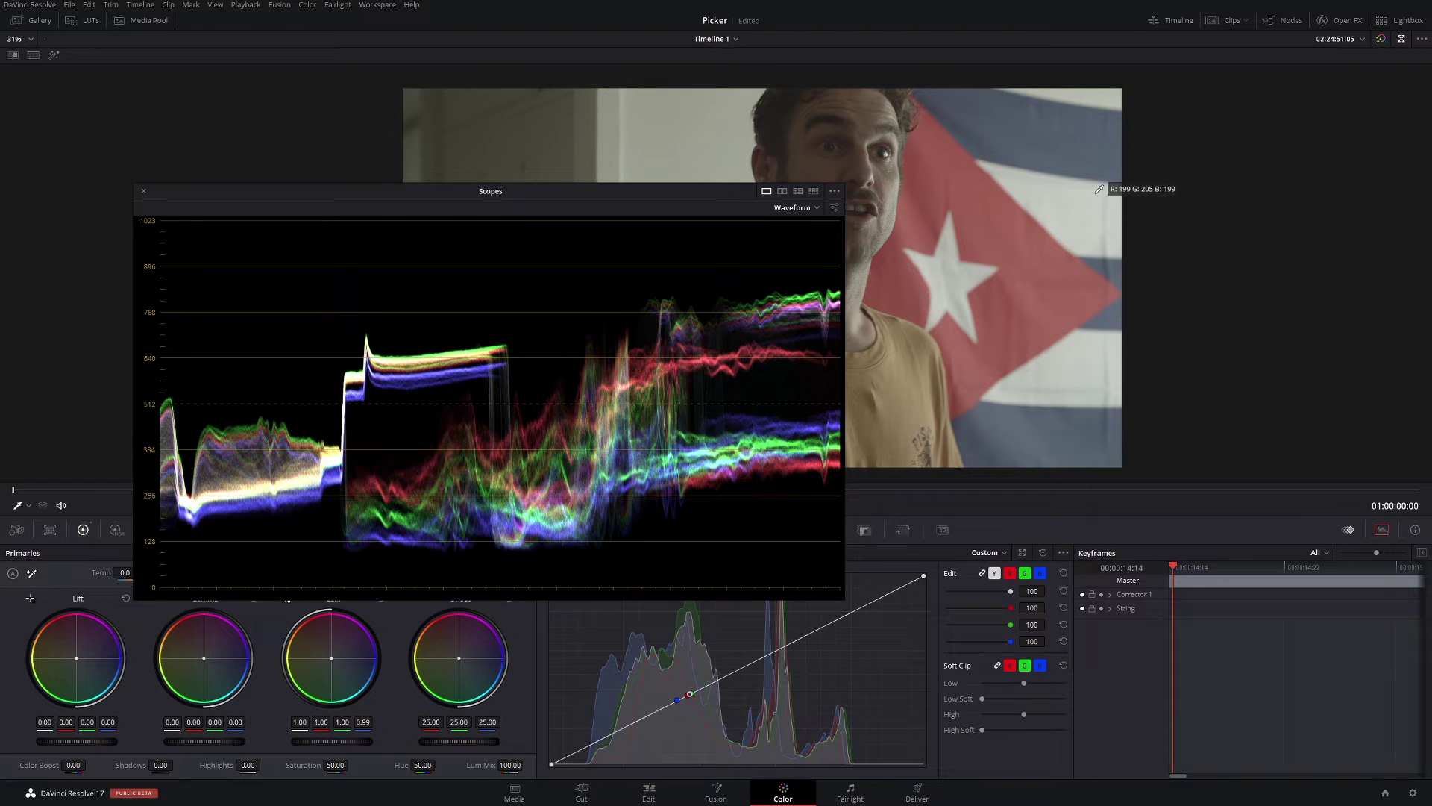
left_click_drag(331, 658, 331, 655)
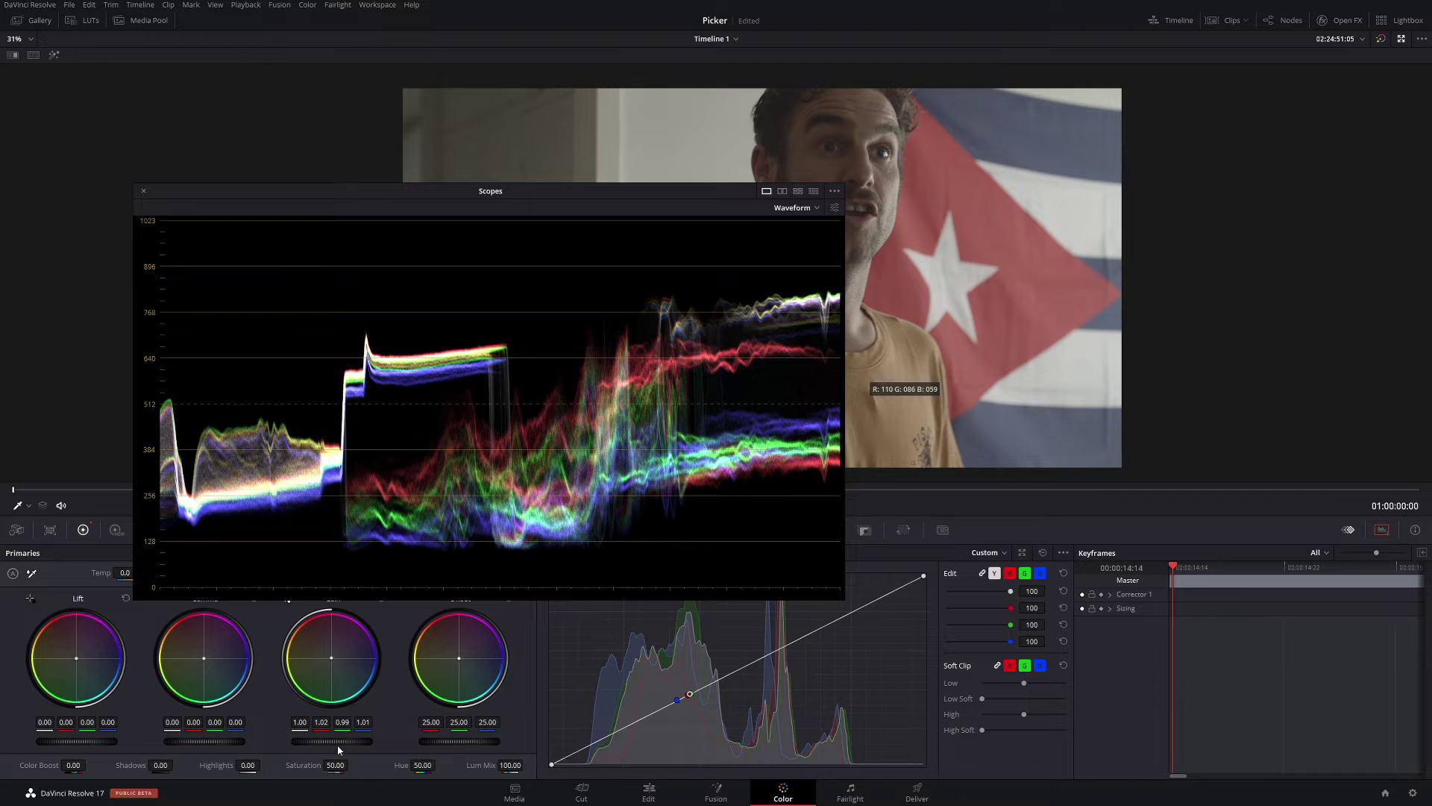
left_click_drag(335, 743, 381, 743)
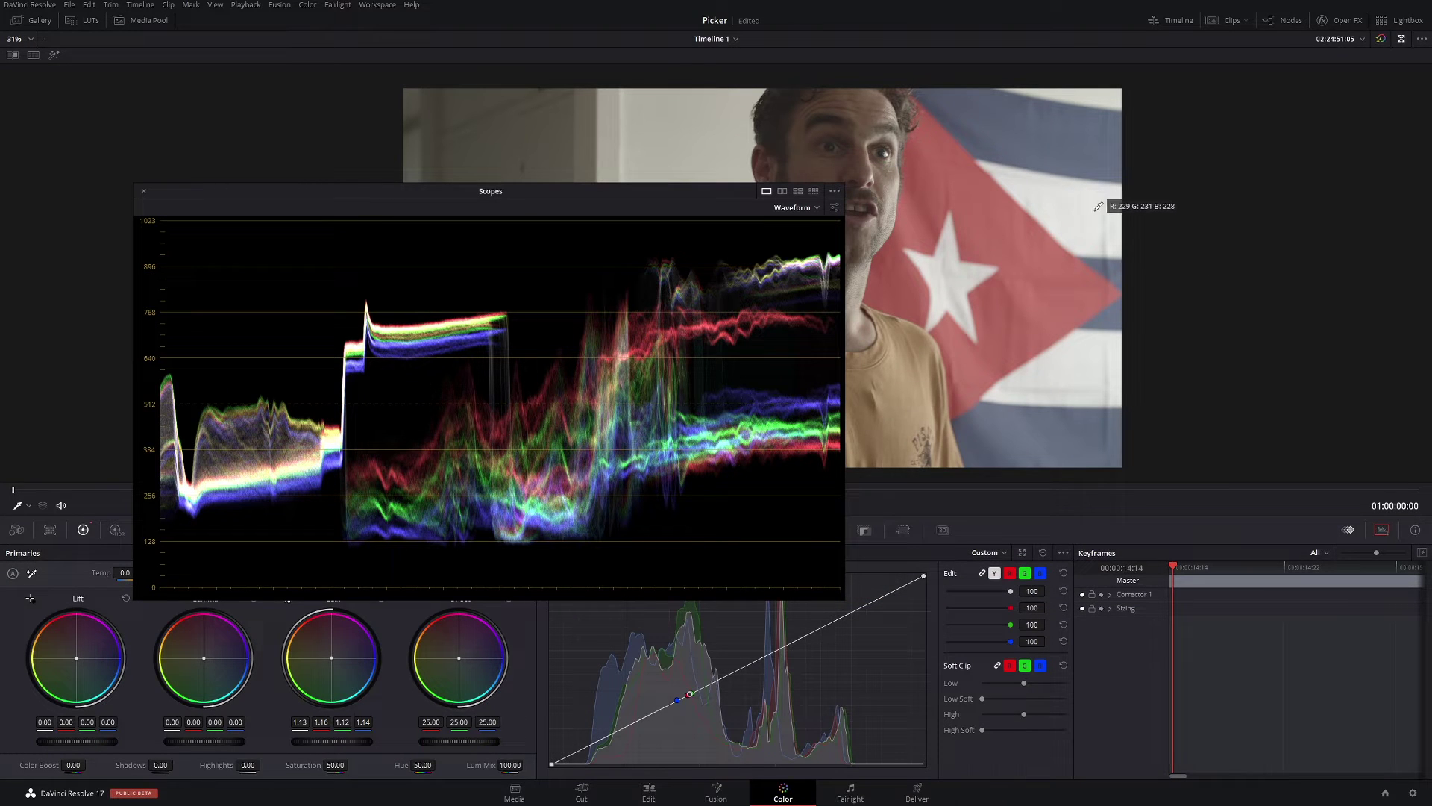
- Re-float the waveform larger, nudge Gain up slightly, and jump to the second clip
left_click(144, 192)
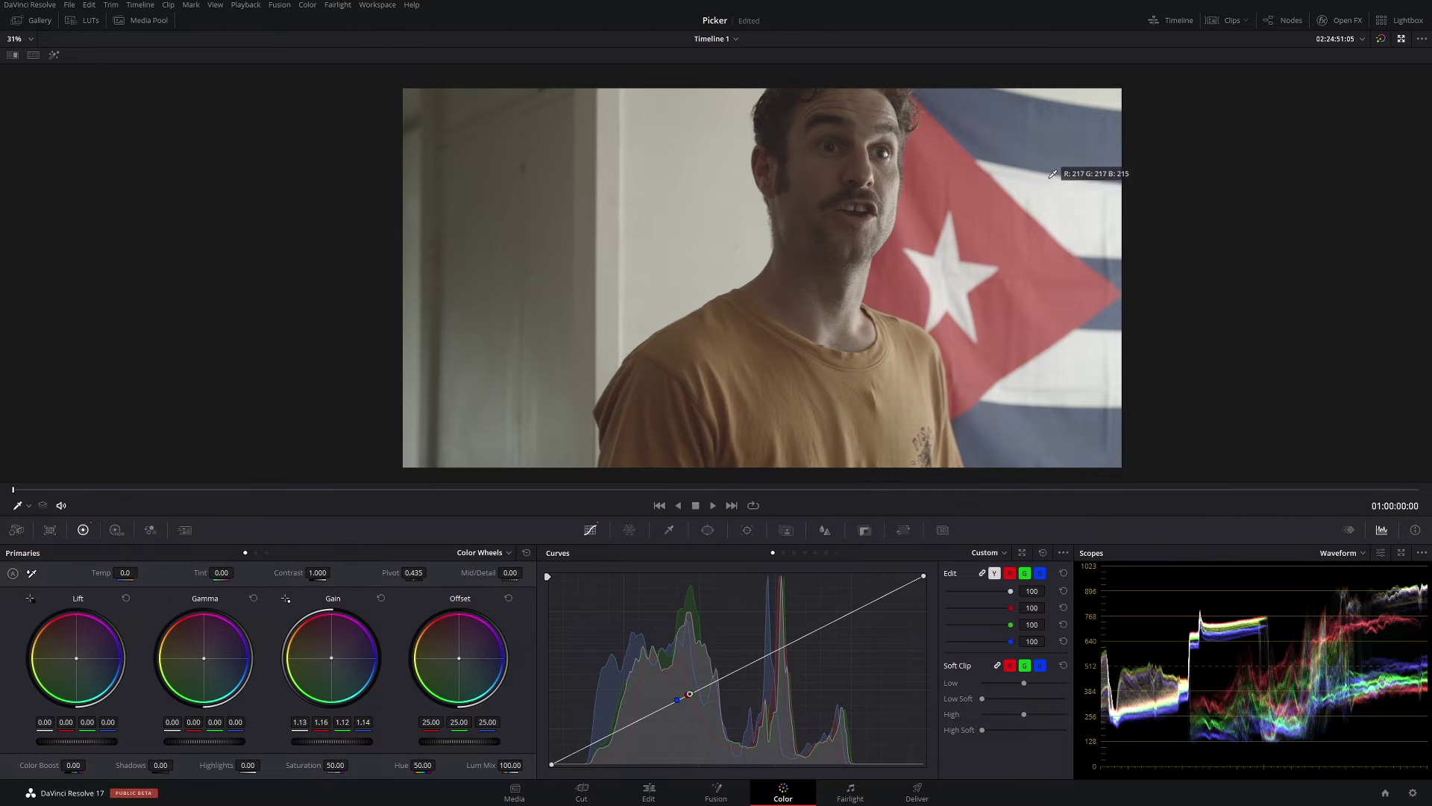
key("ctrl+s")
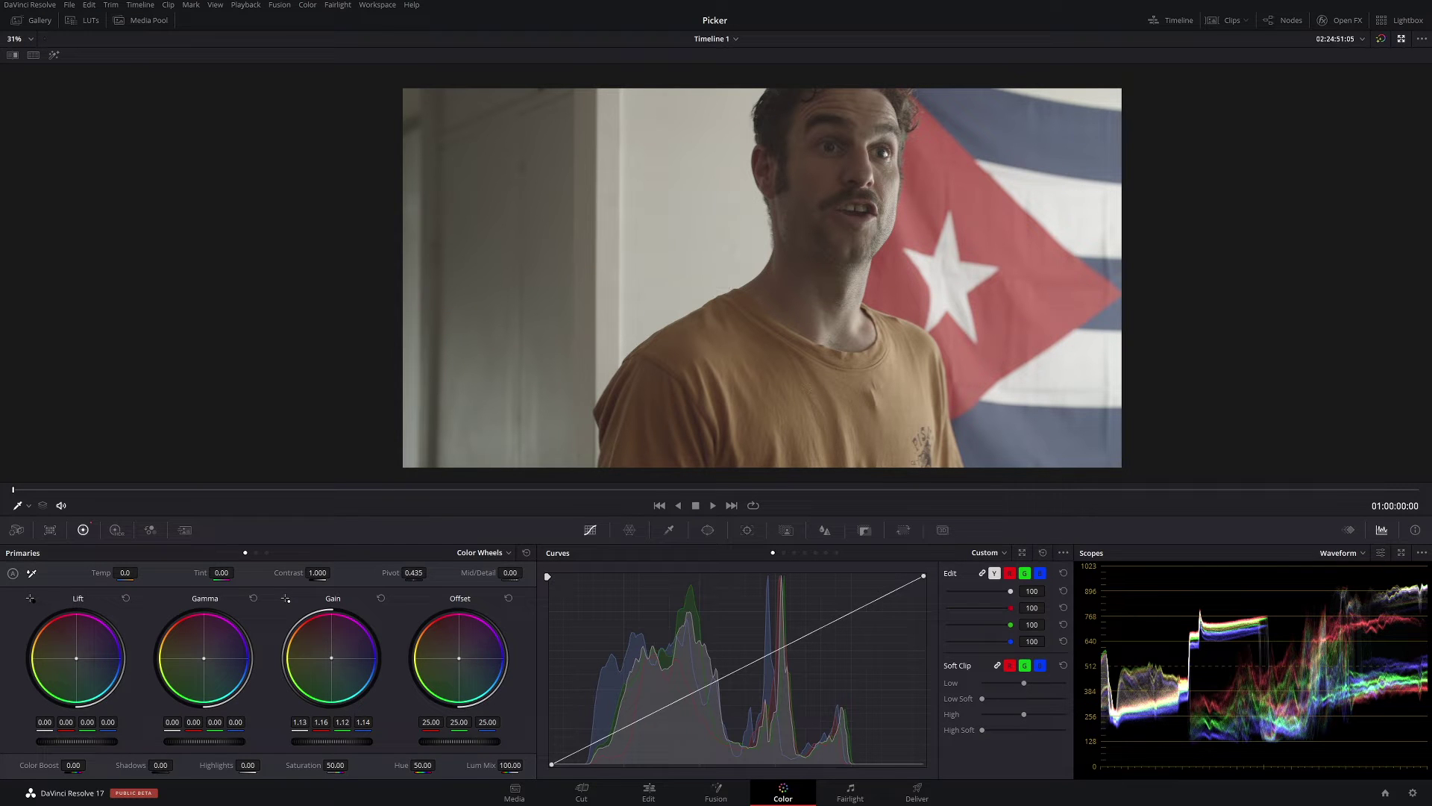
left_click(1401, 552)
left_click_drag(525, 190, 618, 183)
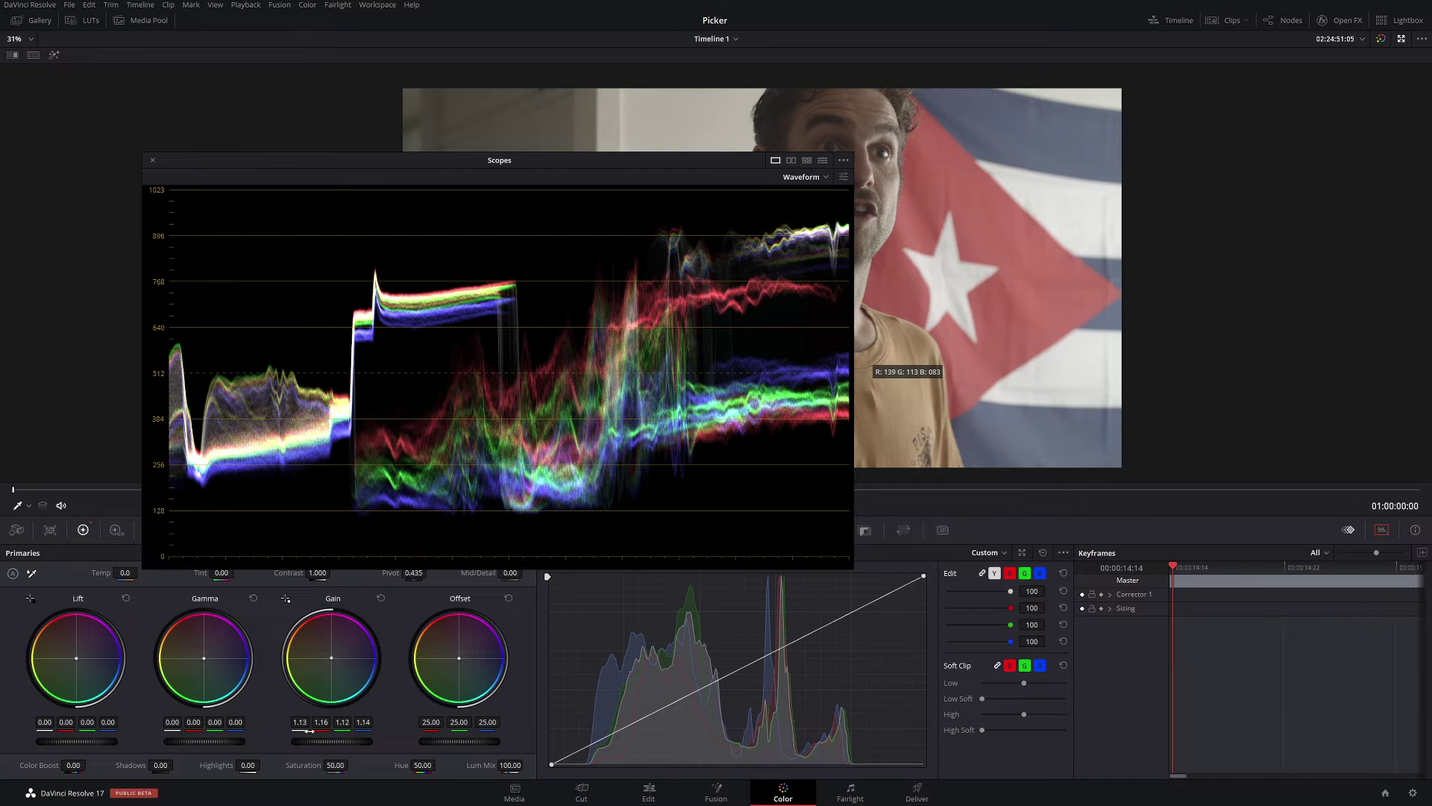
left_click_drag(313, 739, 325, 742)
key("ctrl+shift+w")
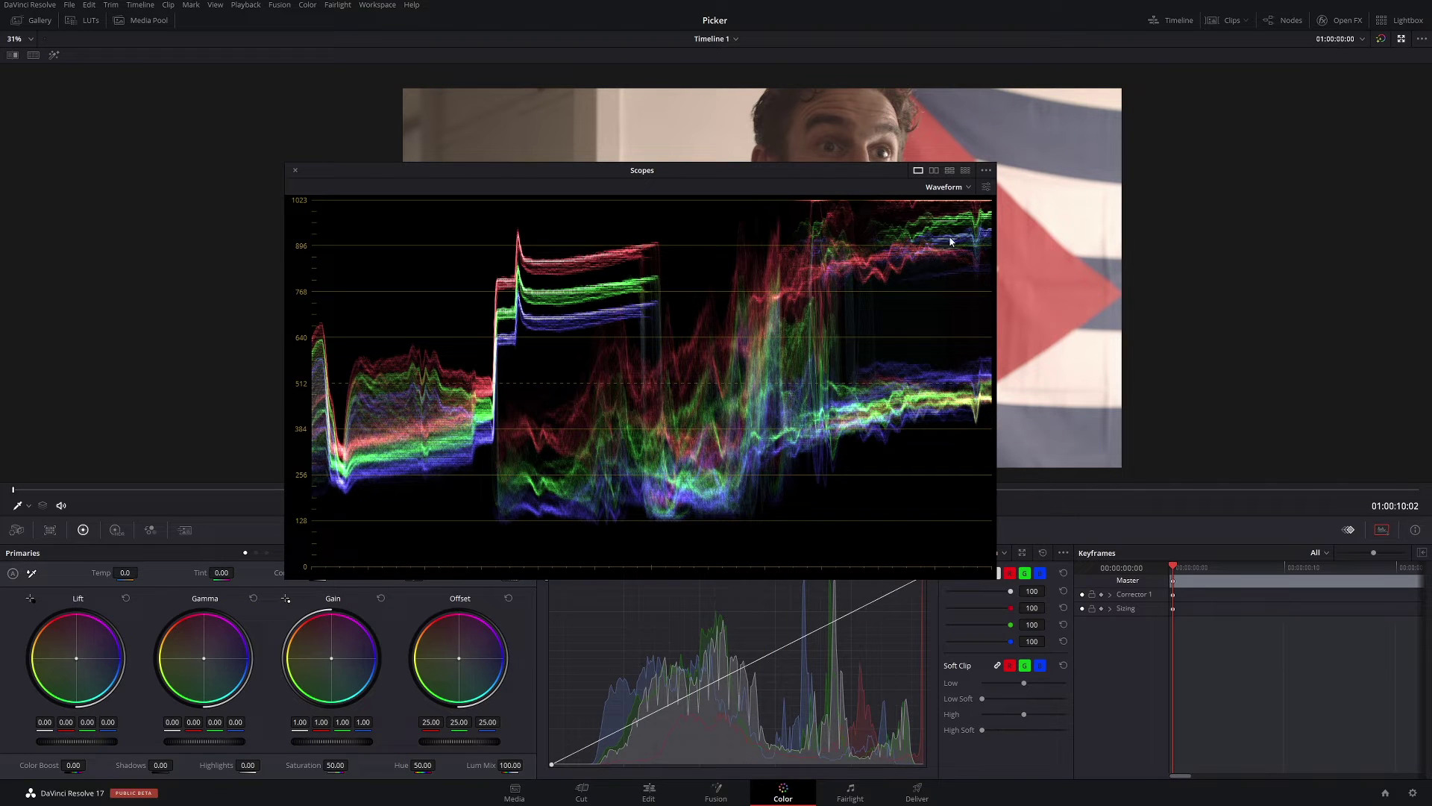
- Dock the scope and pick the flag's white stripe, giving Gain 0.95, 1.01, 1.07
left_click(295, 170)
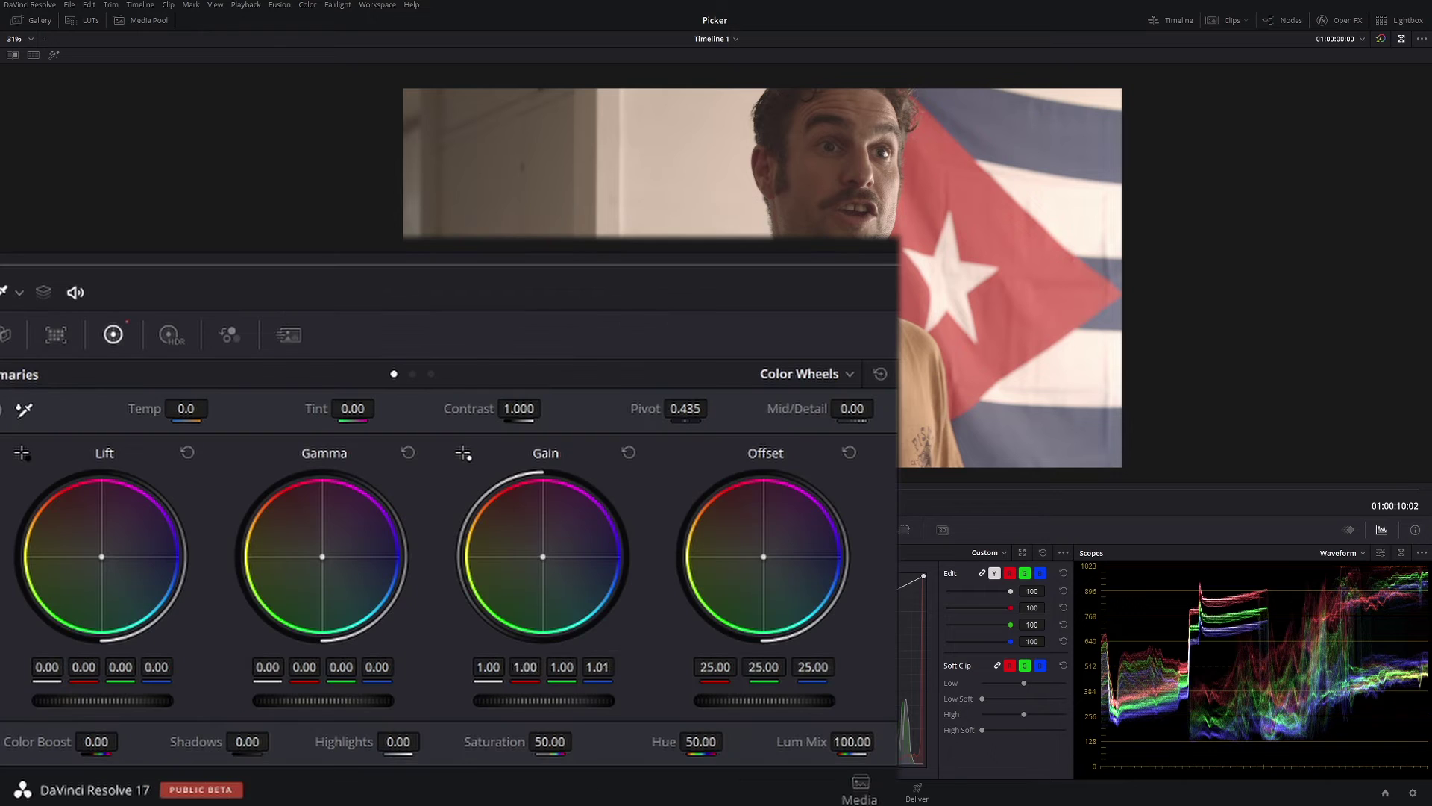
left_click(1097, 199)
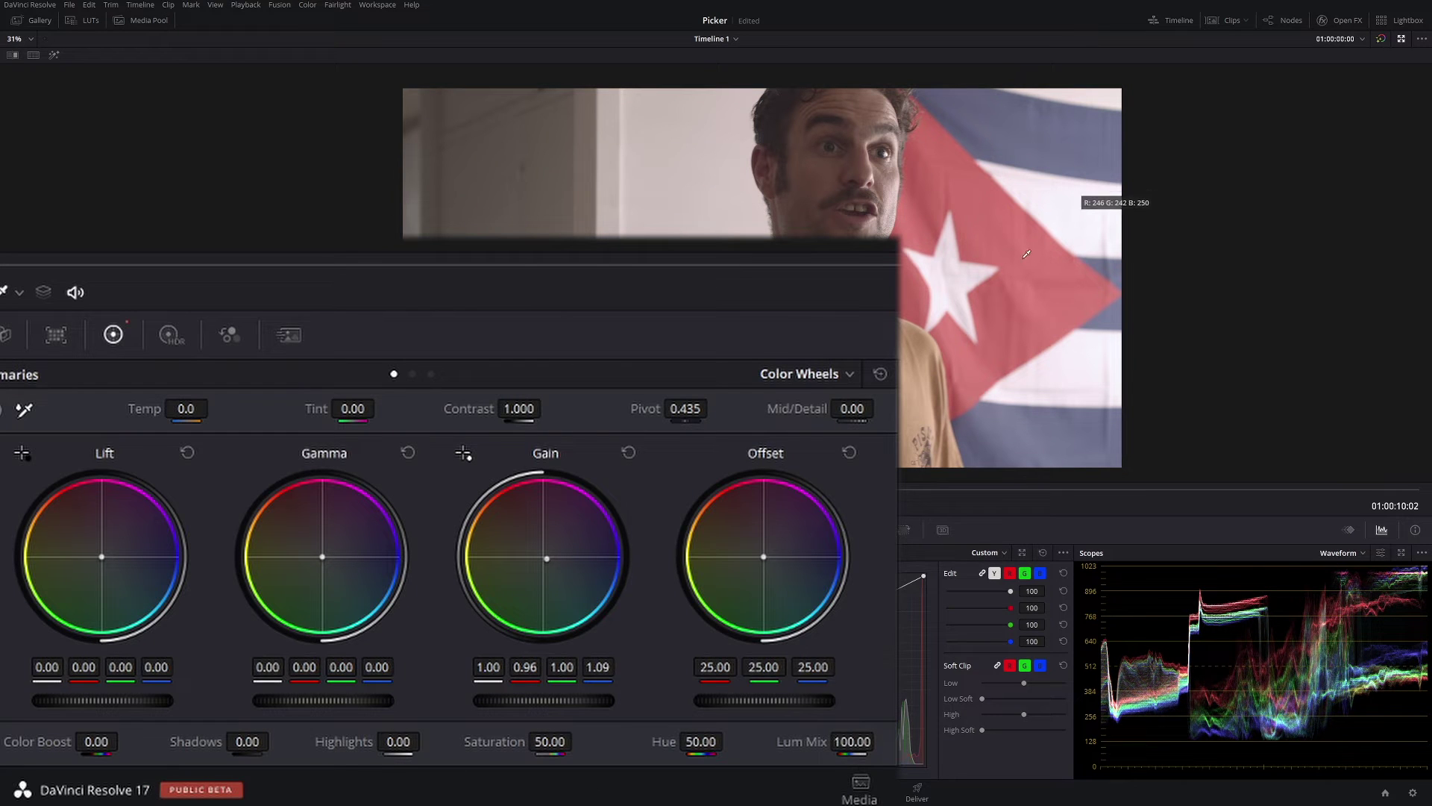
left_click(1047, 201)
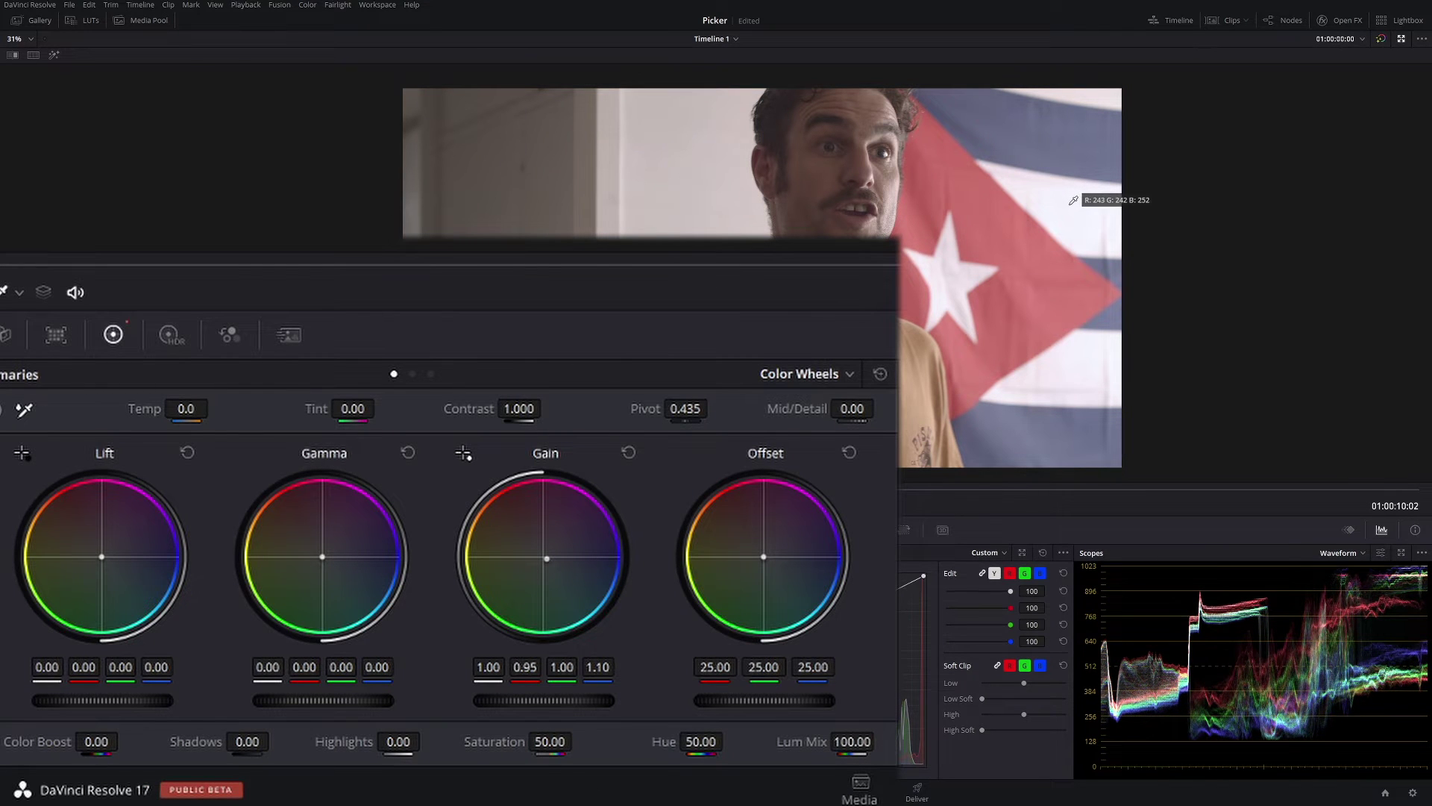
left_click(1008, 248)
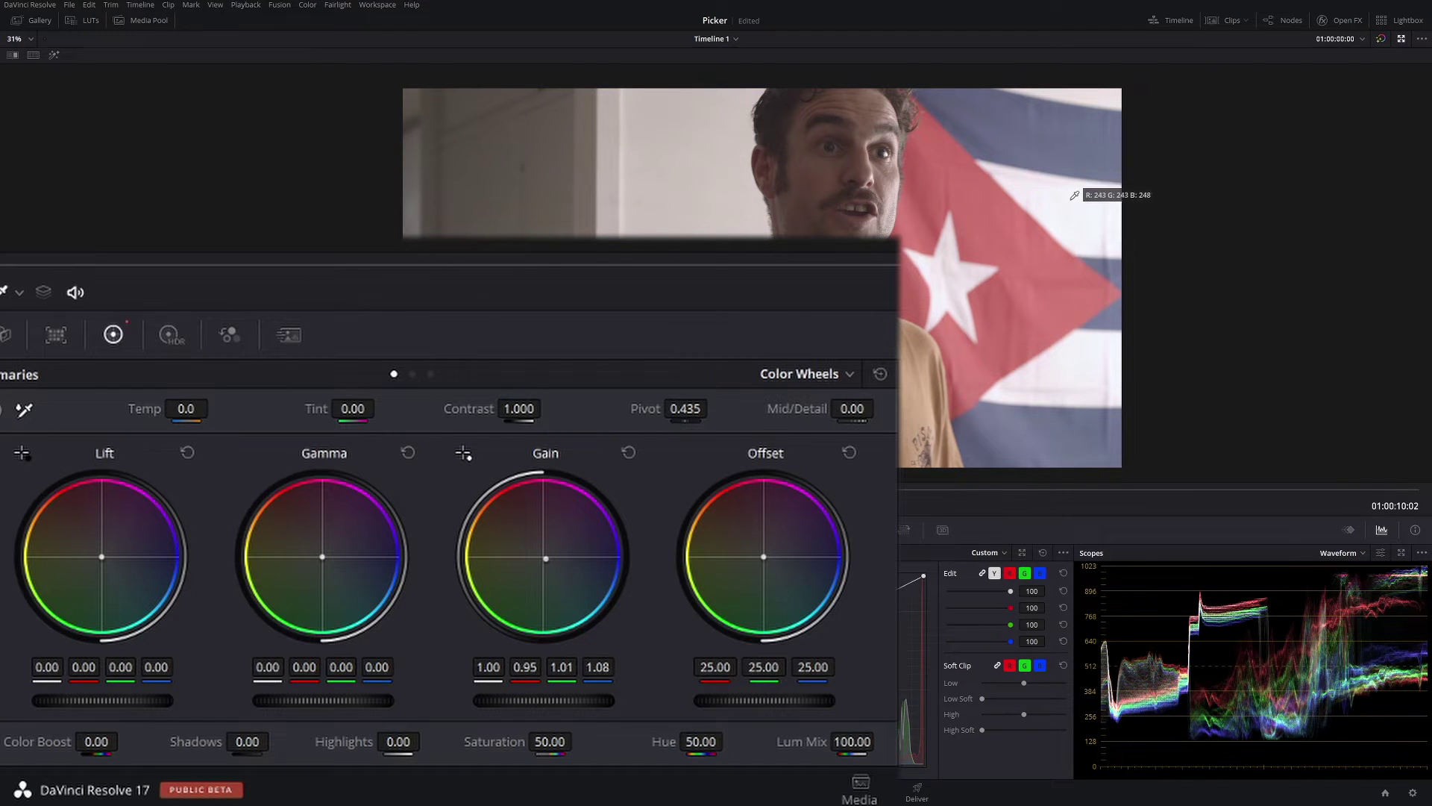
left_click(1073, 197)
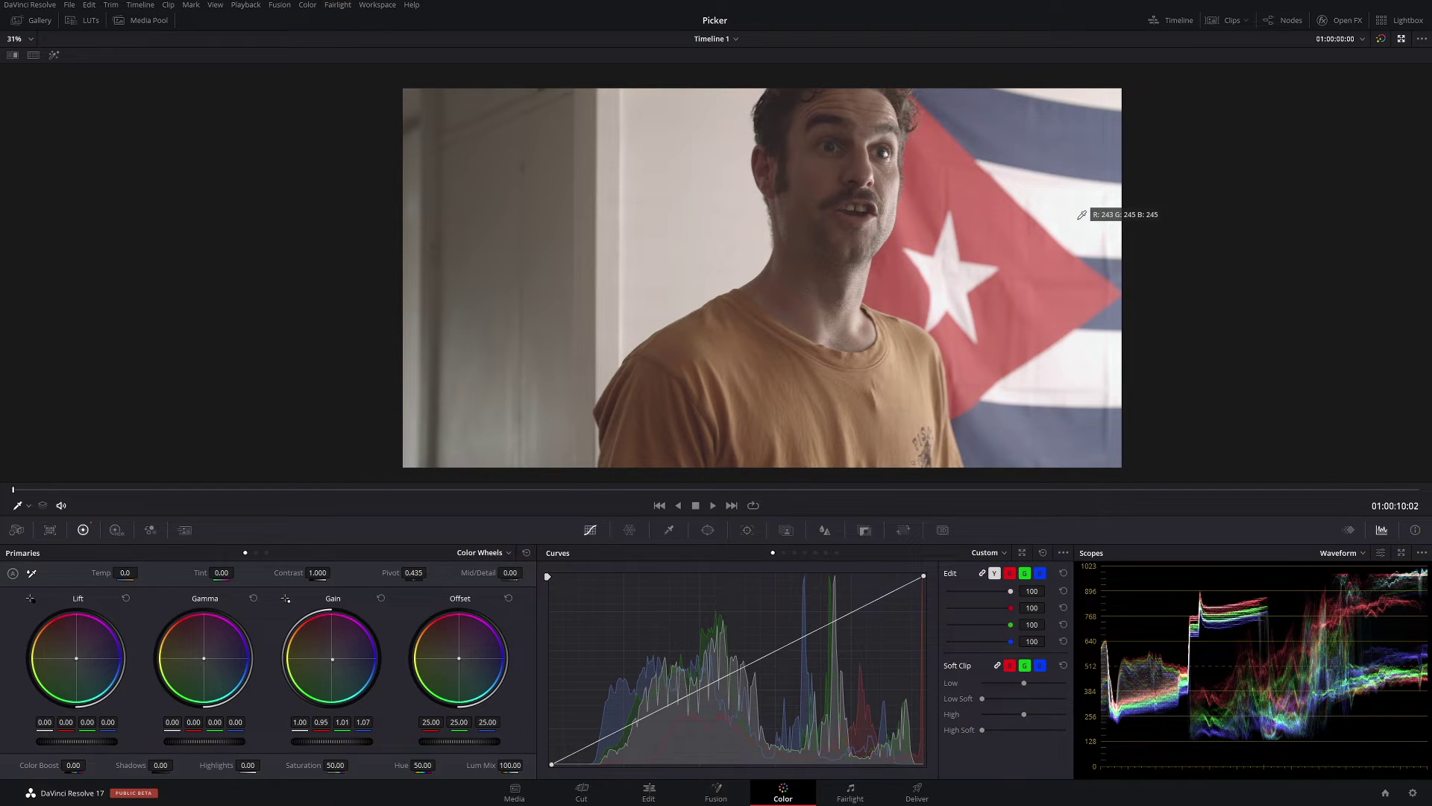
- Turn on split-screen with Neighbor Clips and view both clips on a floating waveform
key("alt+f")
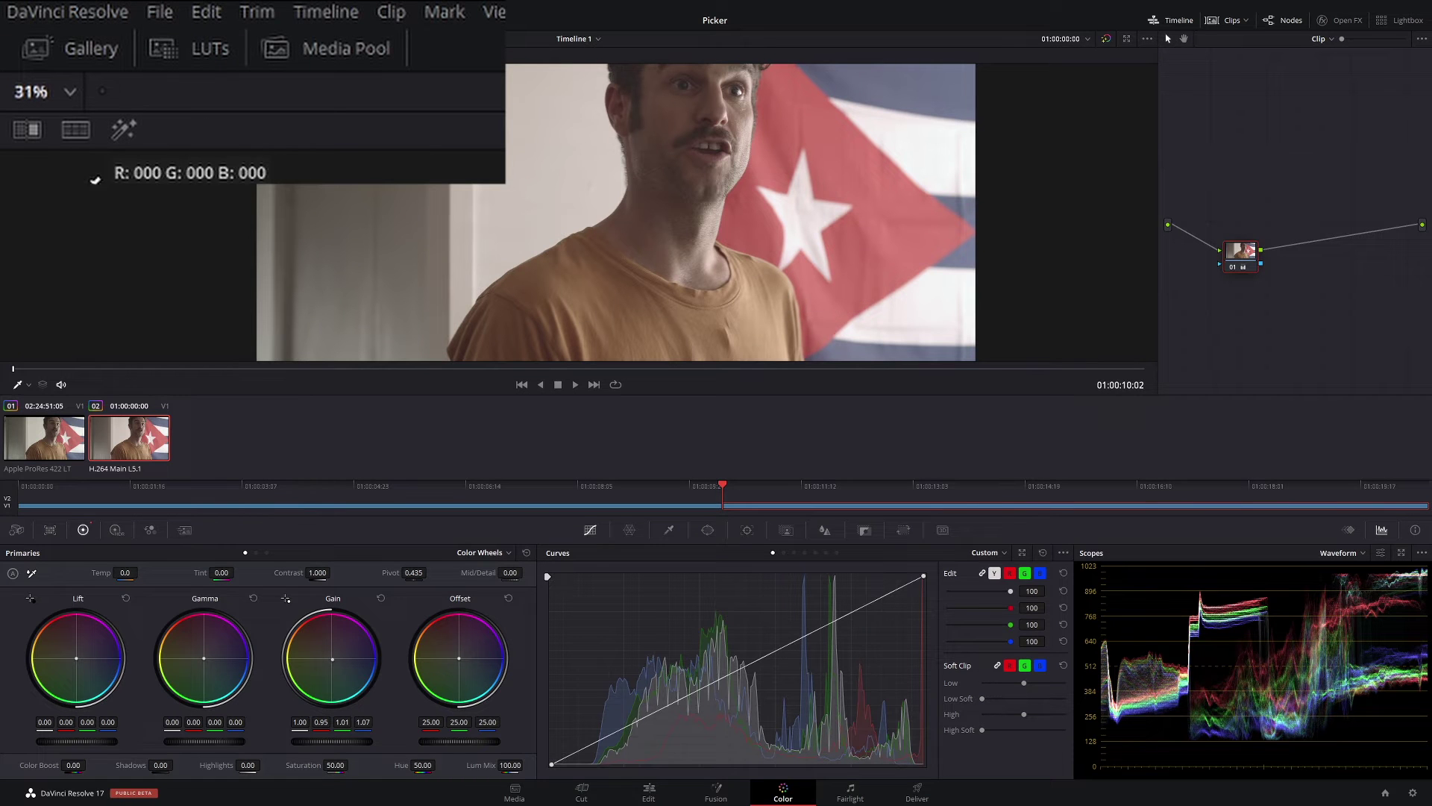
left_click(79, 132)
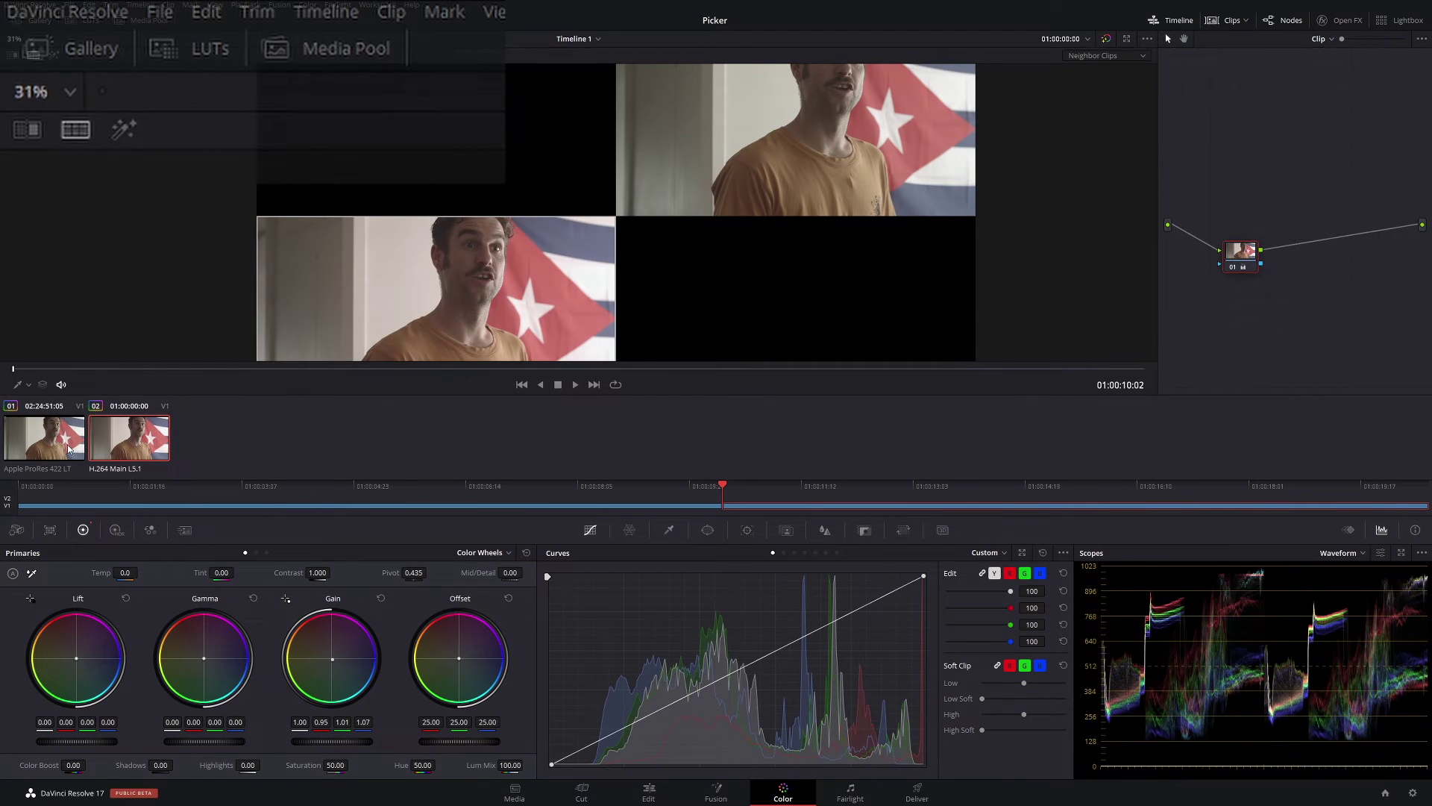
left_click(1119, 55)
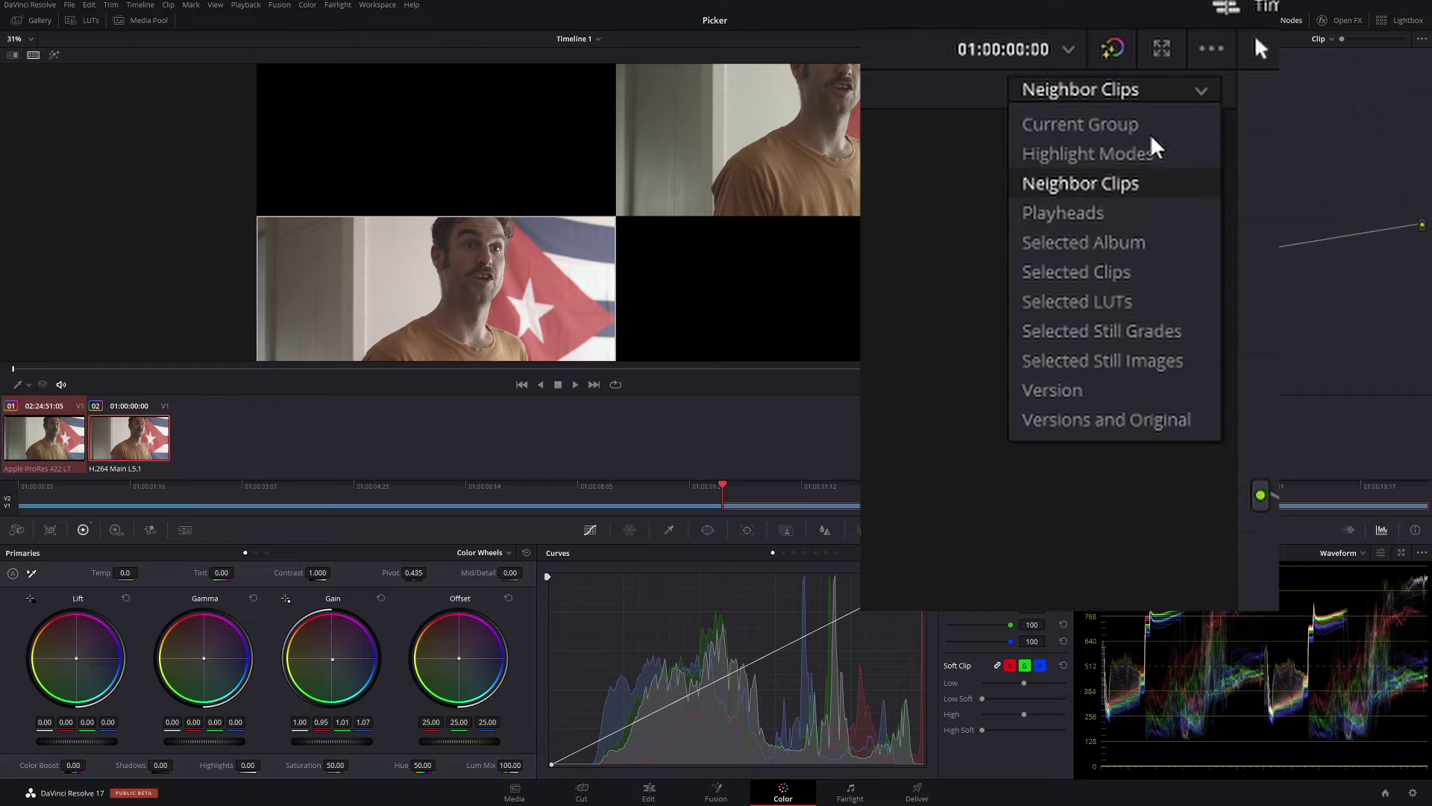
left_click(1122, 97)
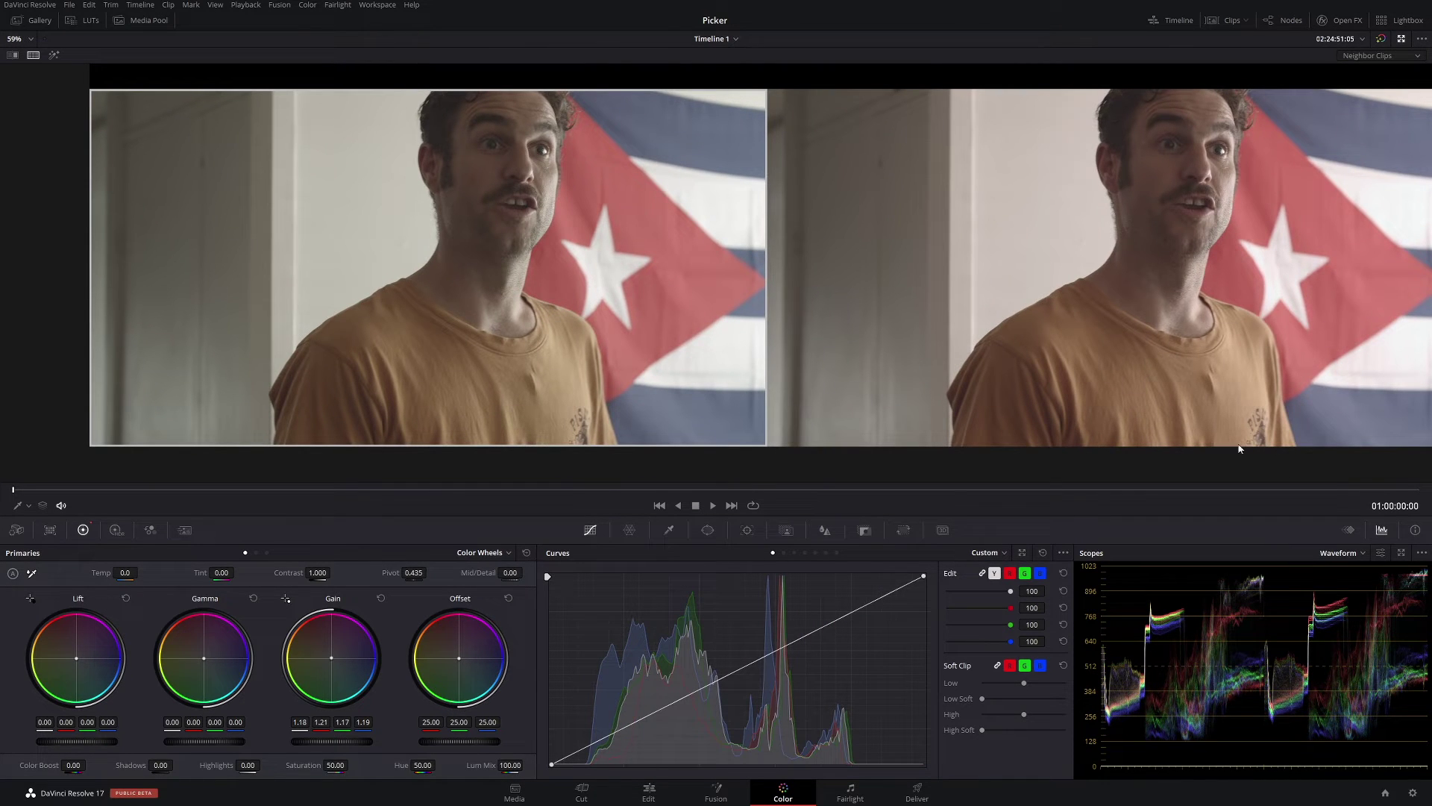
key("ctrl+shift+w")
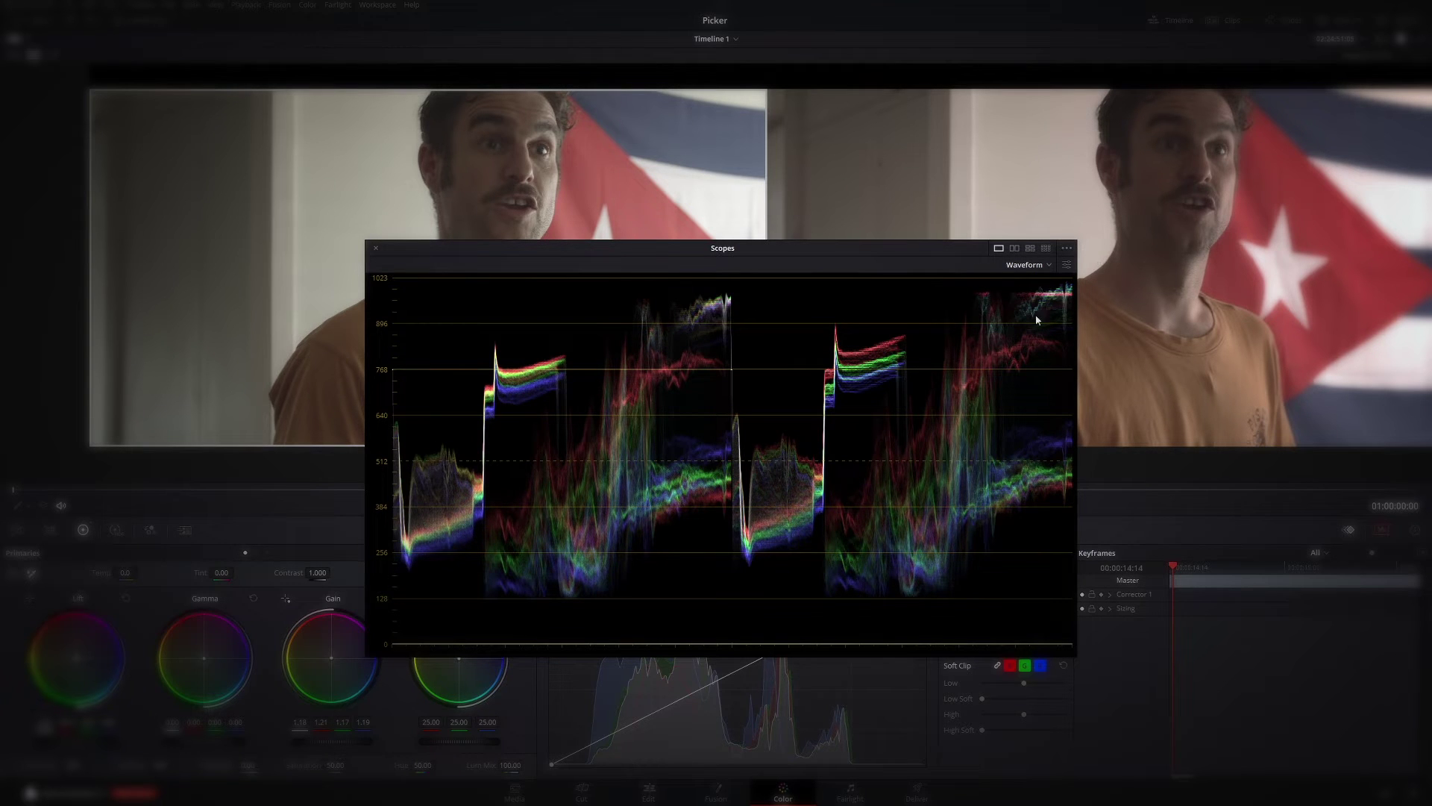
left_click_drag(534, 247, 500, 231)
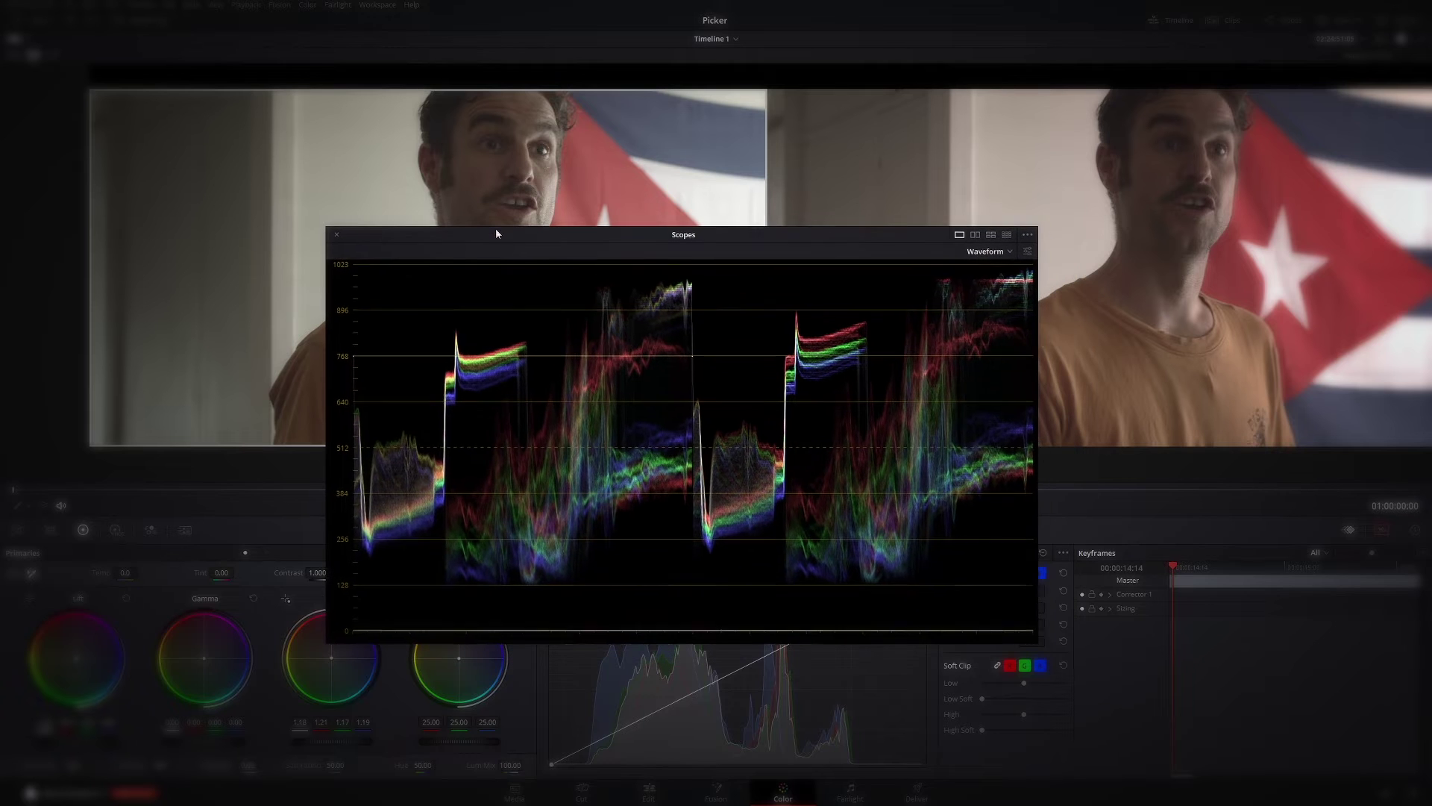
- Close the floating scope and reset the clip's node grade to neutral
left_click(341, 232)
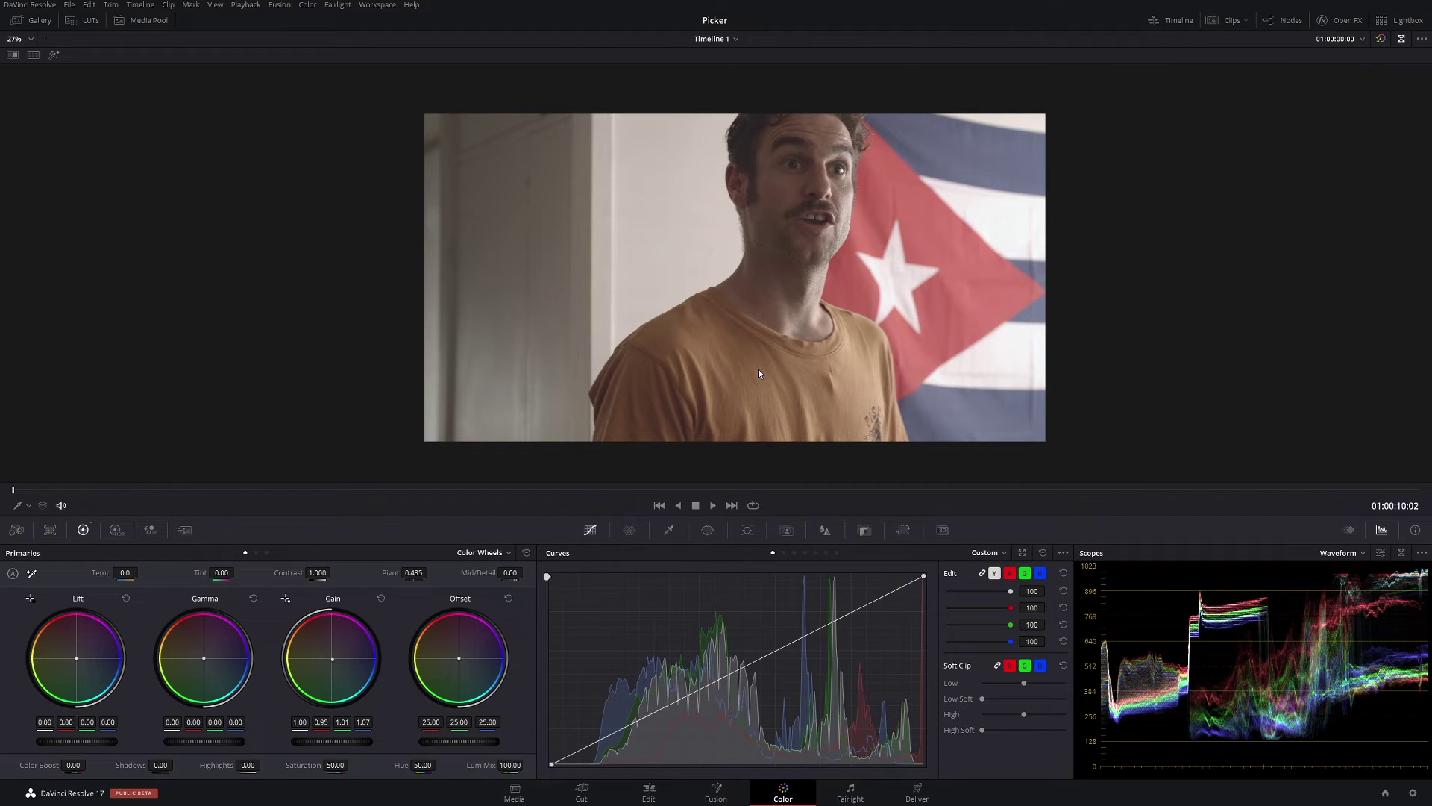
key("alt+f")
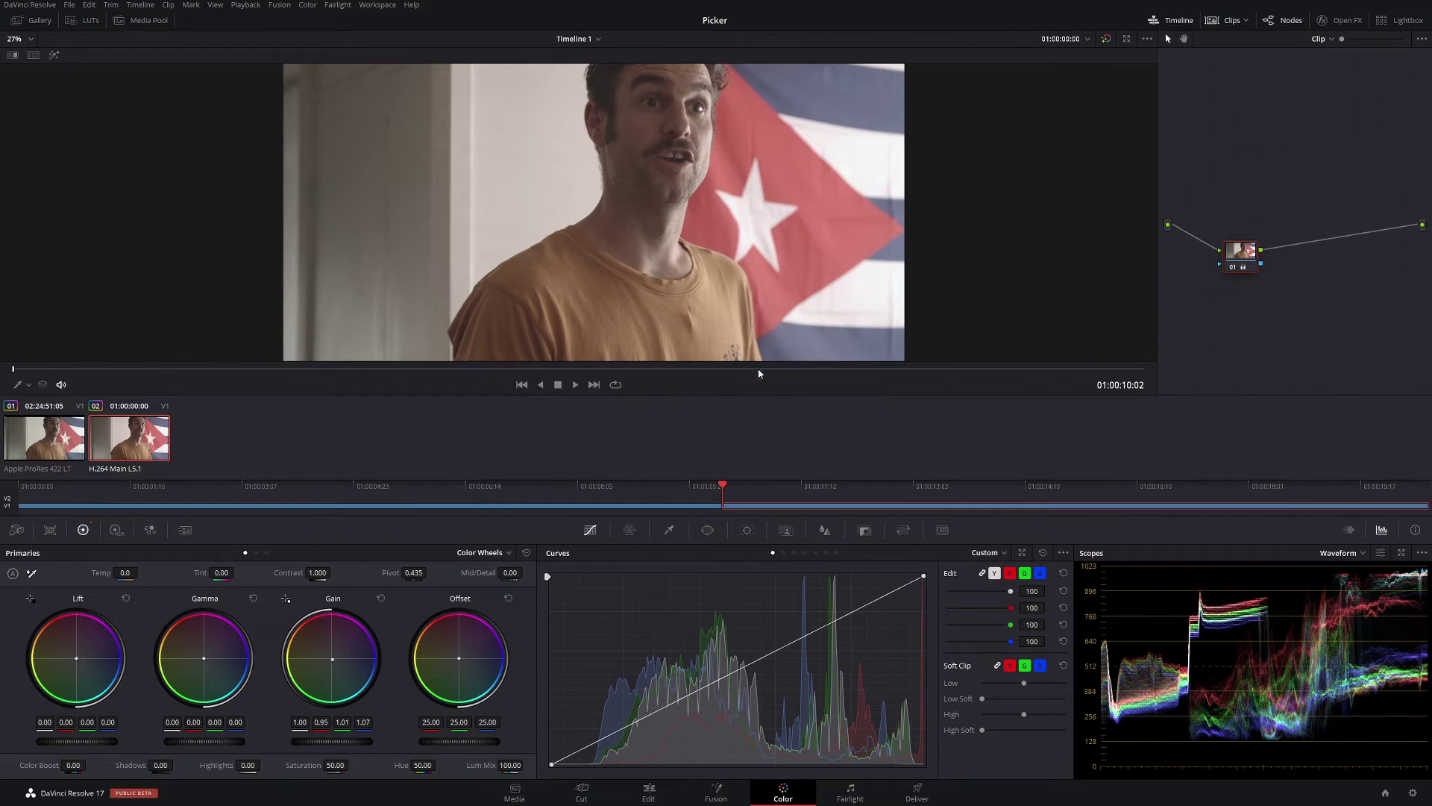
right_click(1236, 255)
left_click(1289, 430)
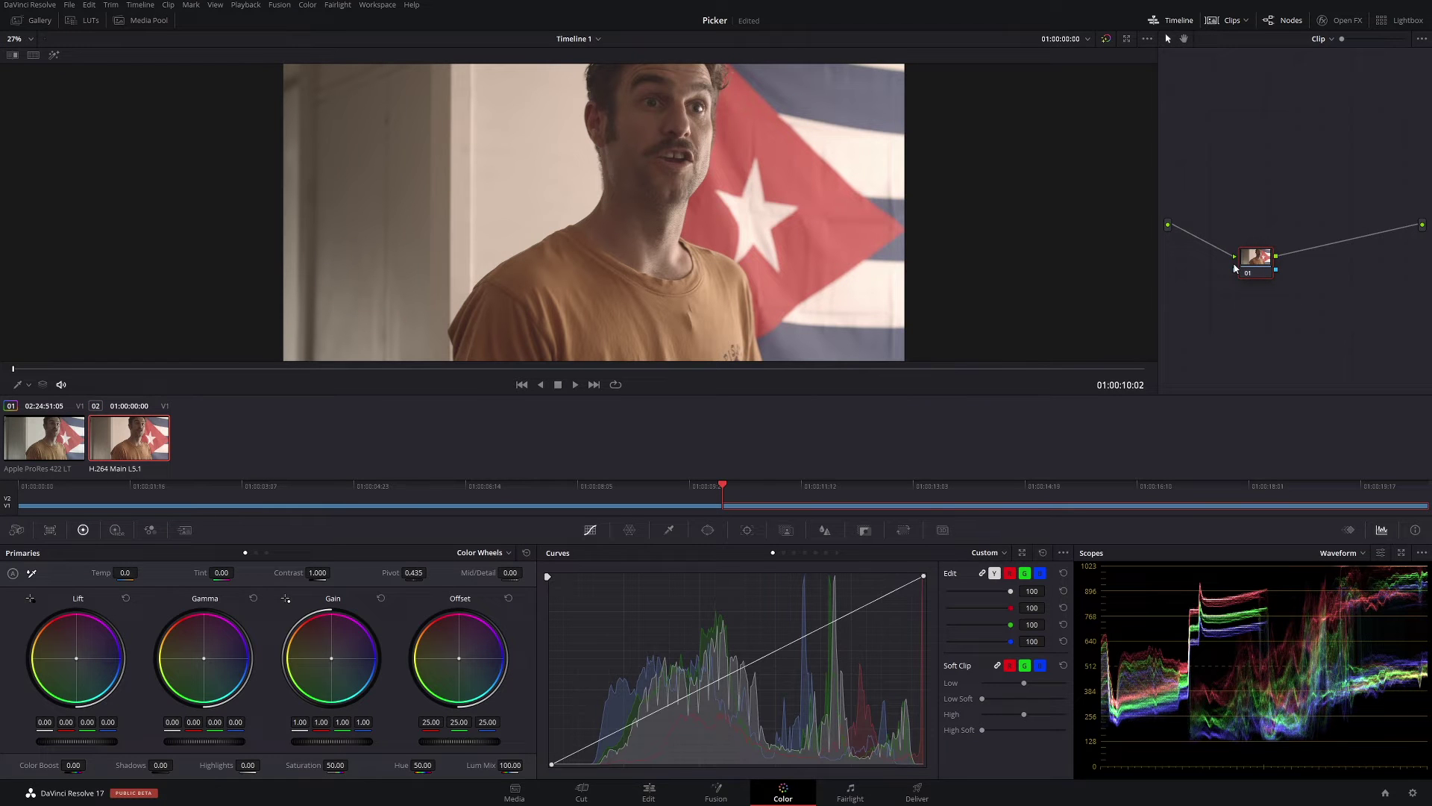
- Cool the highlights and lower master Gain to 0.97, 0.89, 0.99, 1.05
key("super+Home")
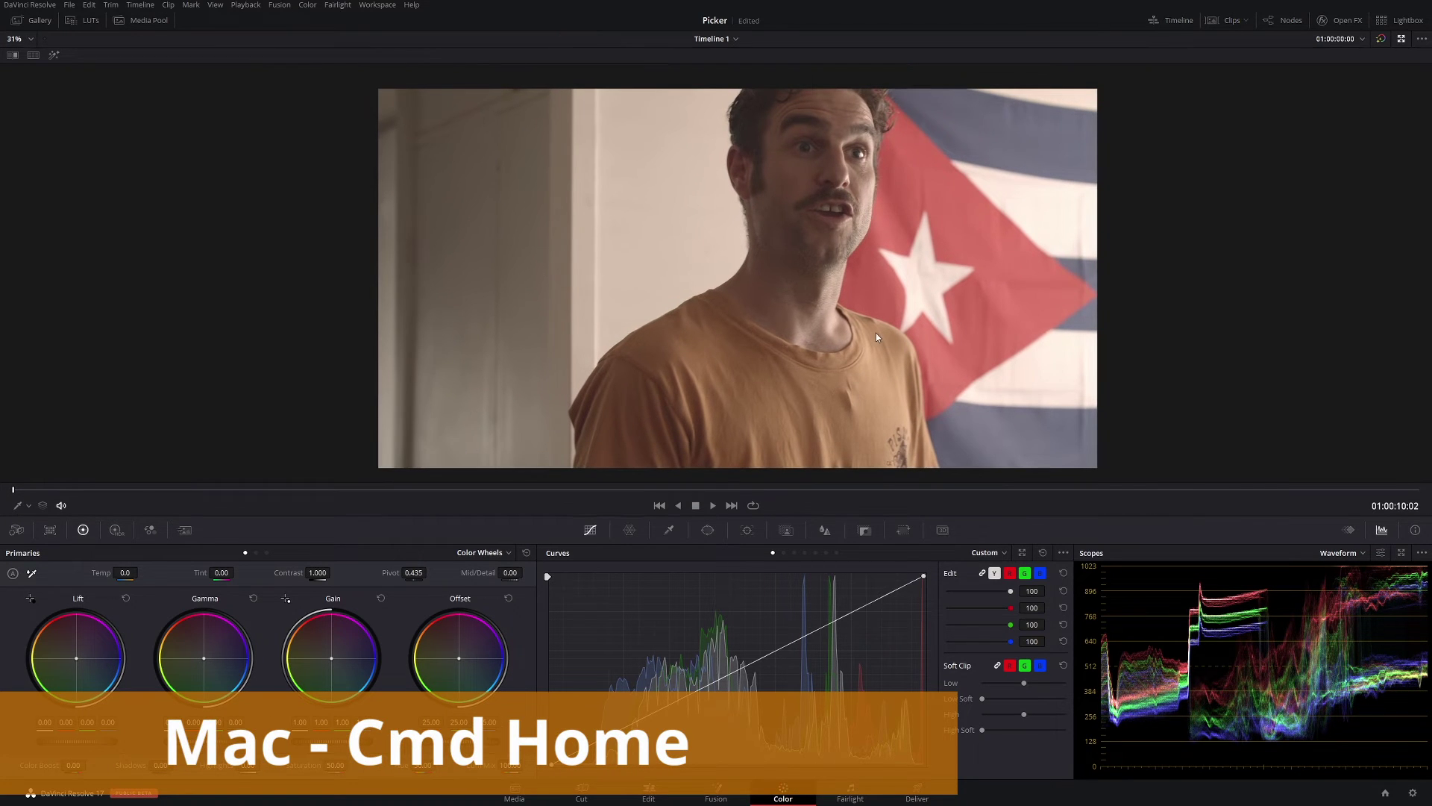
left_click(1401, 553)
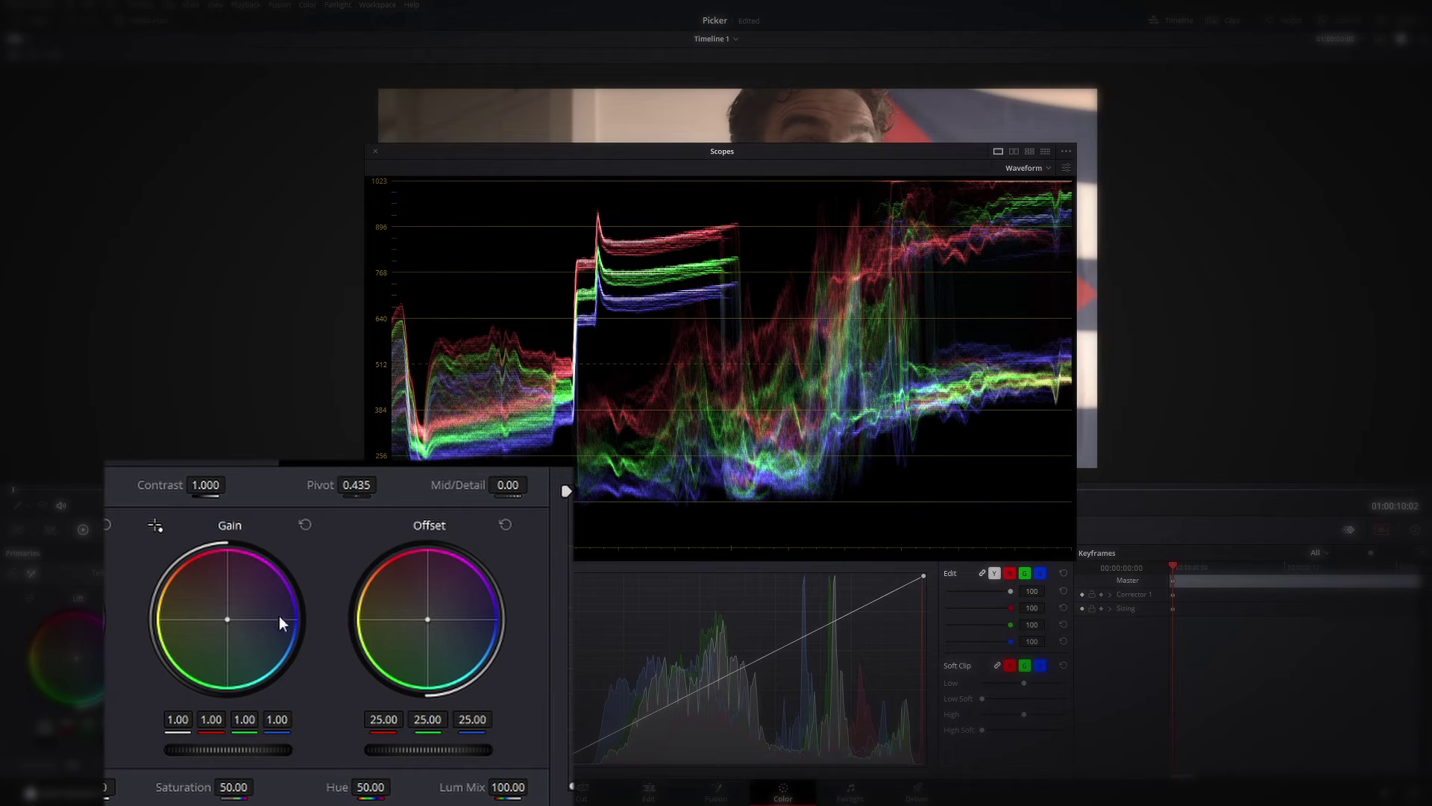
left_click_drag(226, 618, 231, 622)
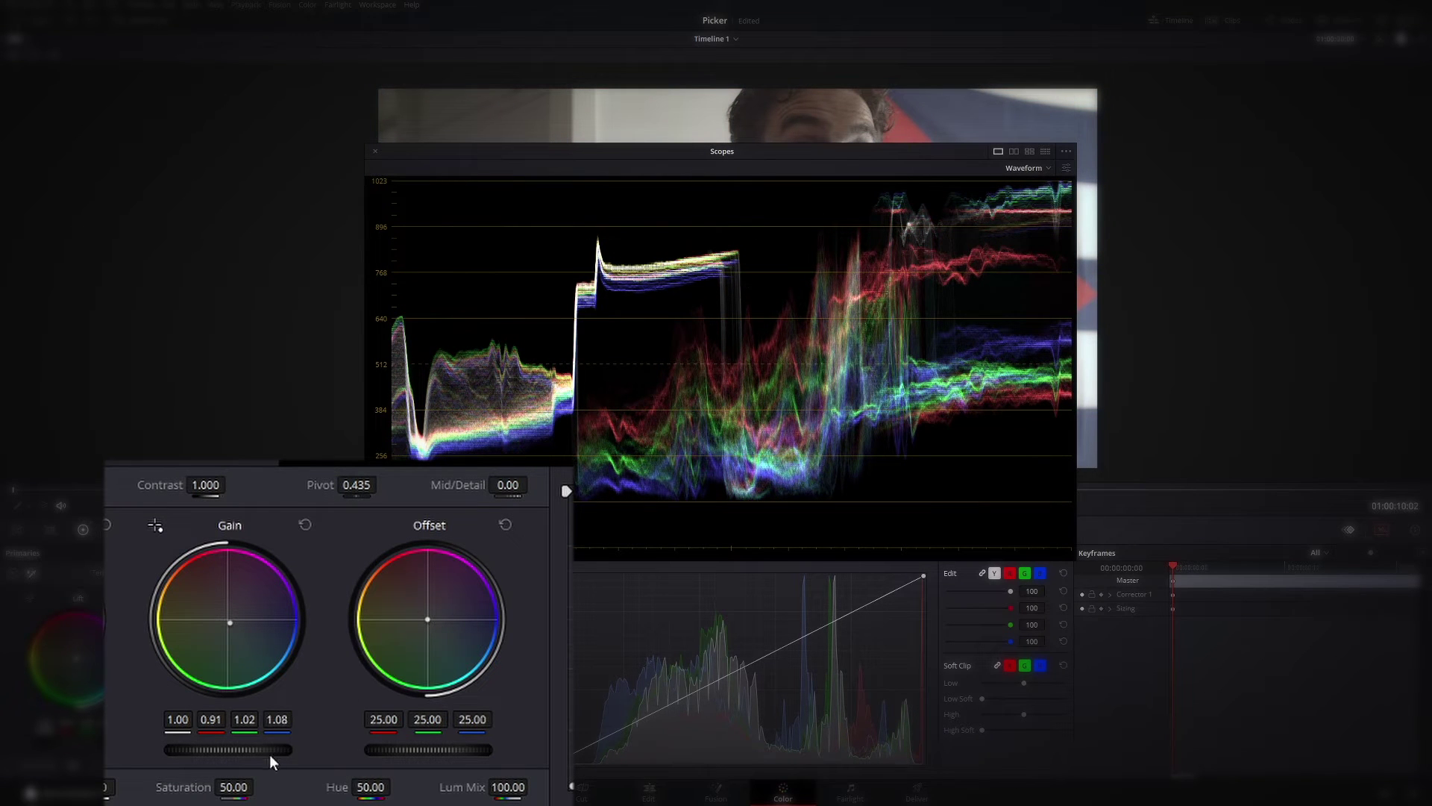
left_click_drag(228, 750, 216, 749)
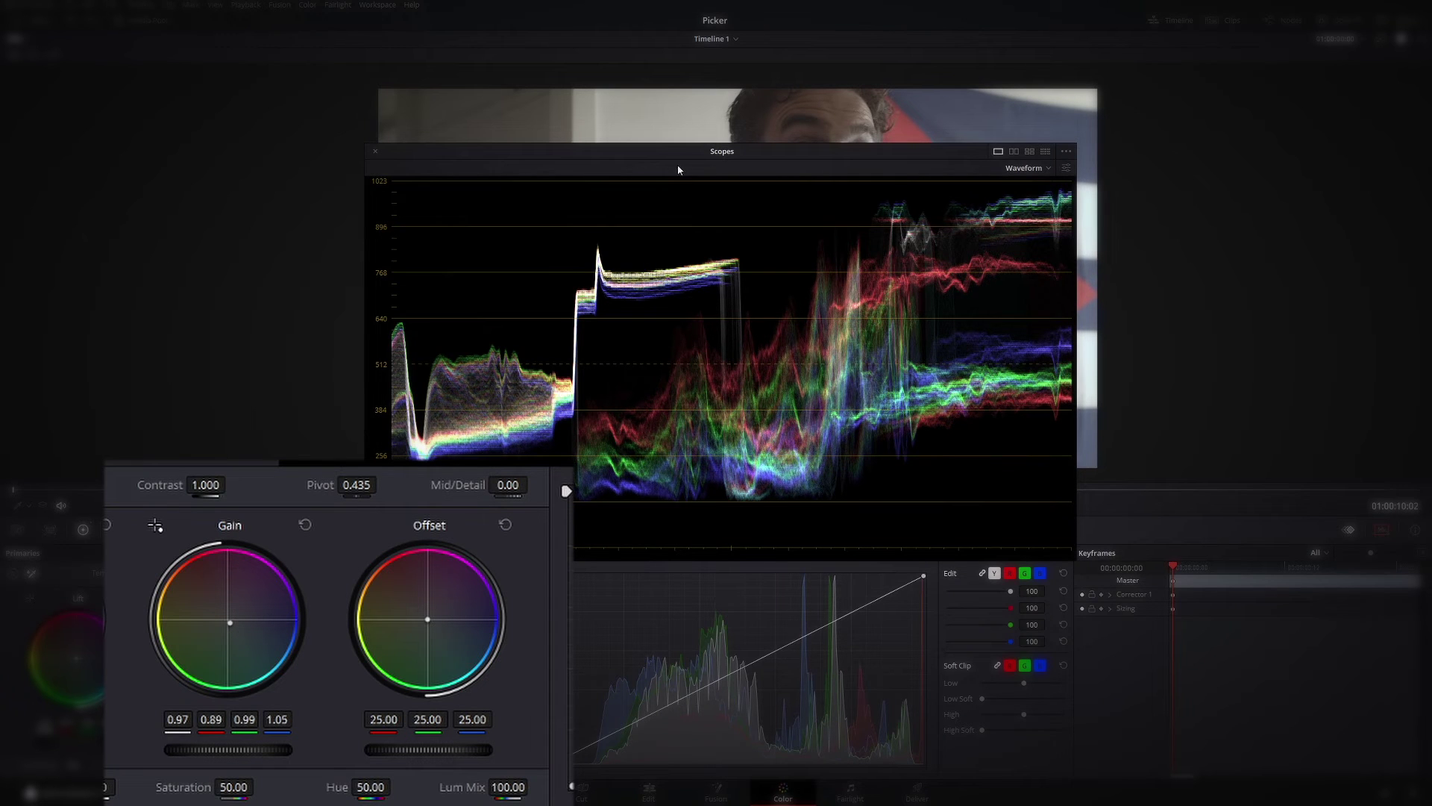
left_click_drag(680, 151, 649, 162)
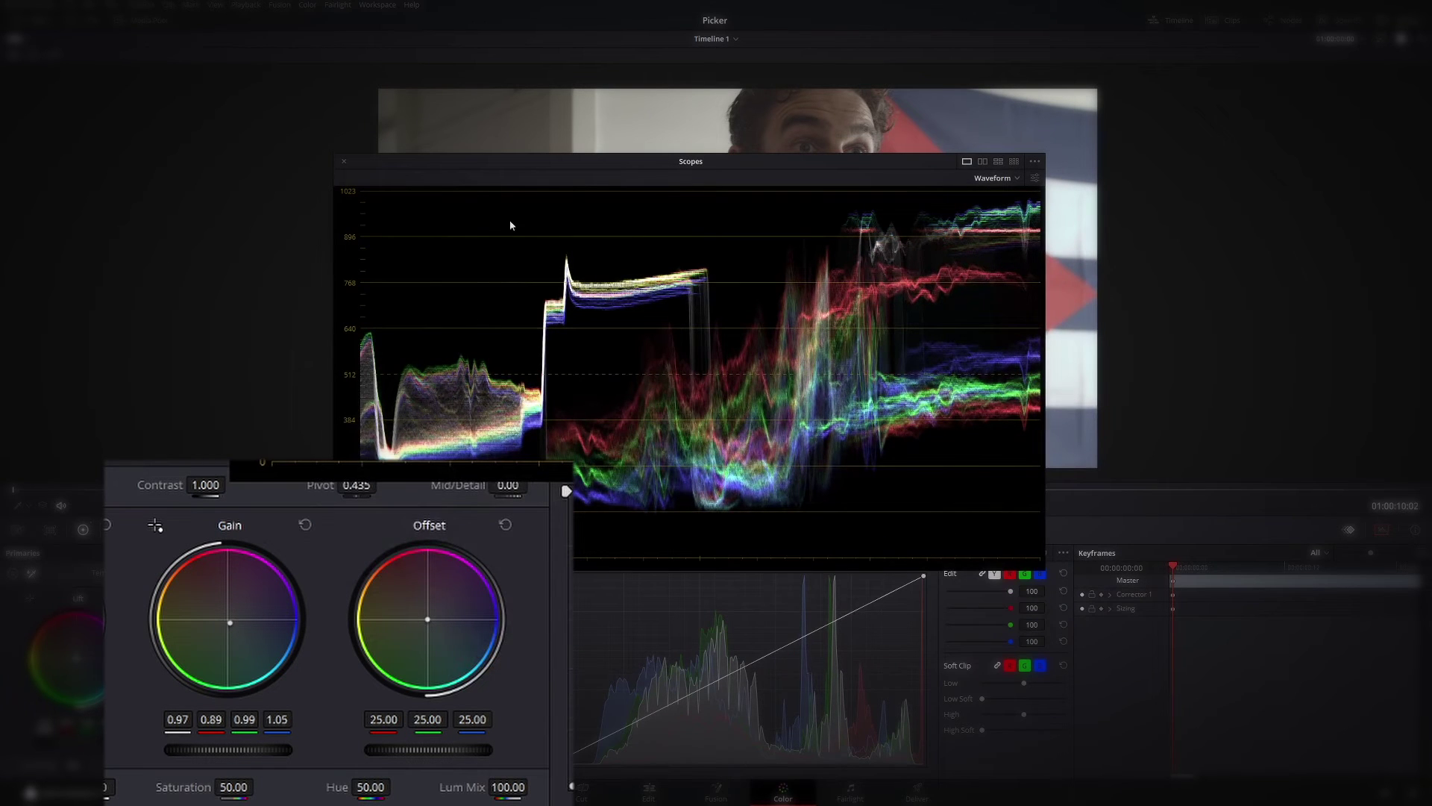
left_click(345, 160)
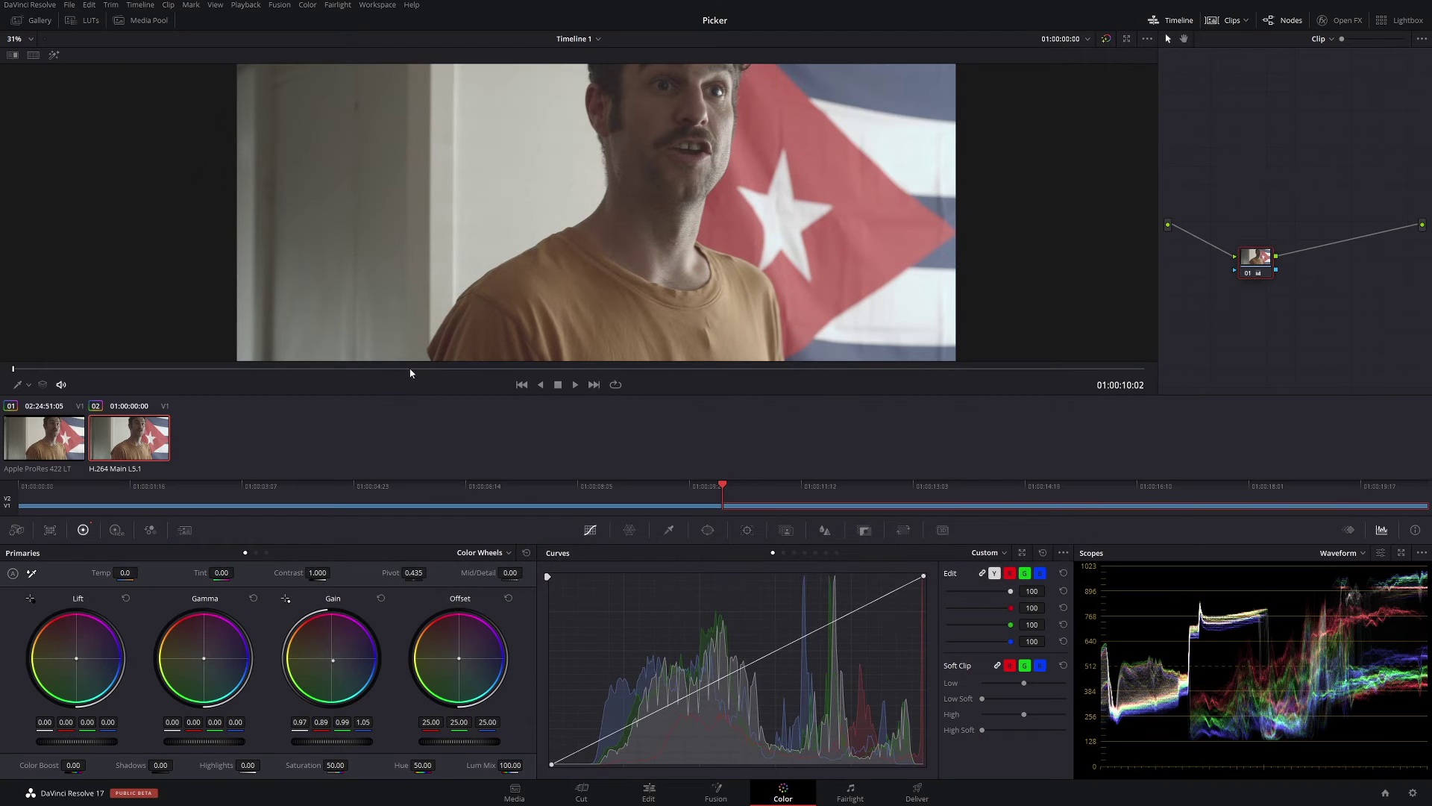
- Show clip 01 beside its neighbour in split-screen and float the scopes
left_click(64, 433, "ctrl")
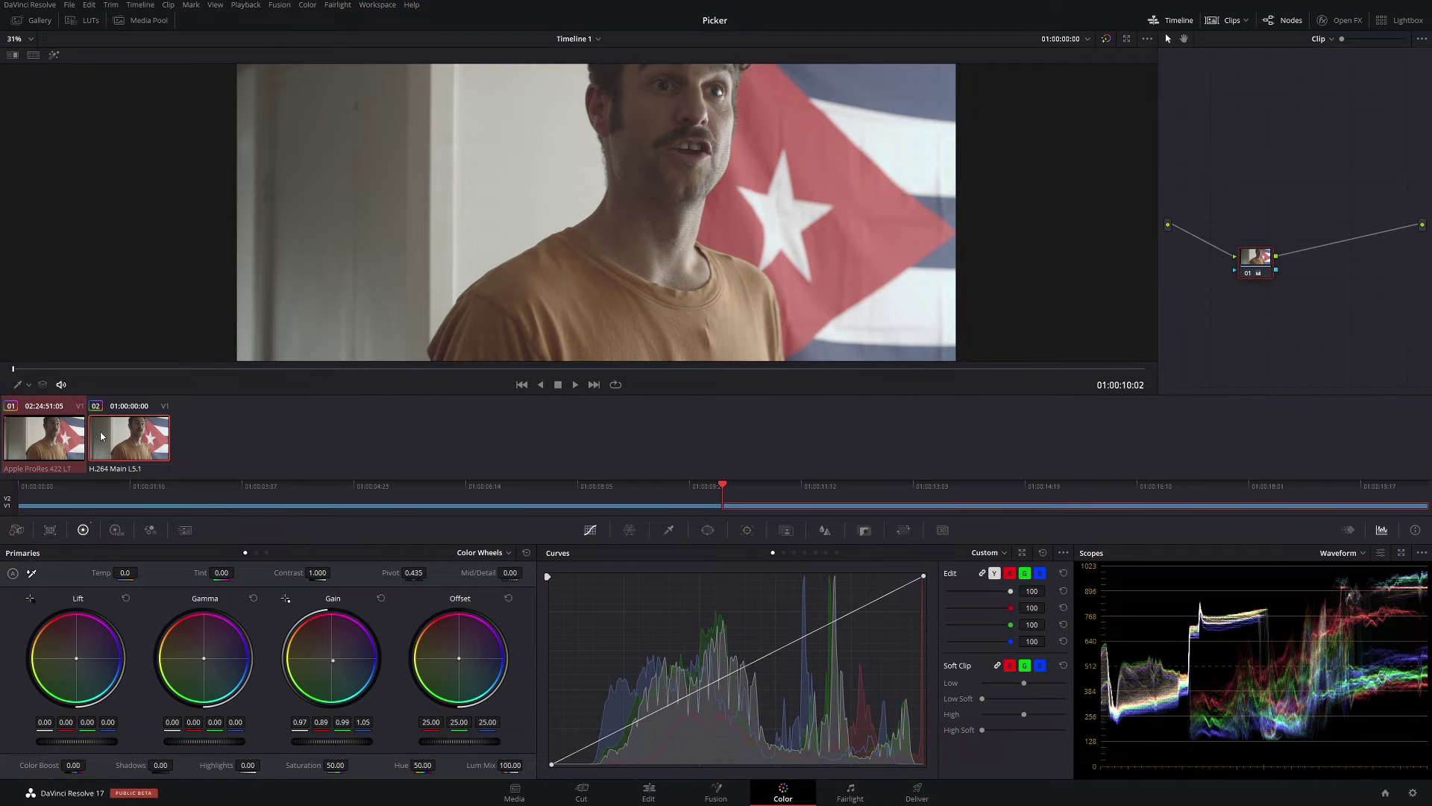
left_click(34, 56)
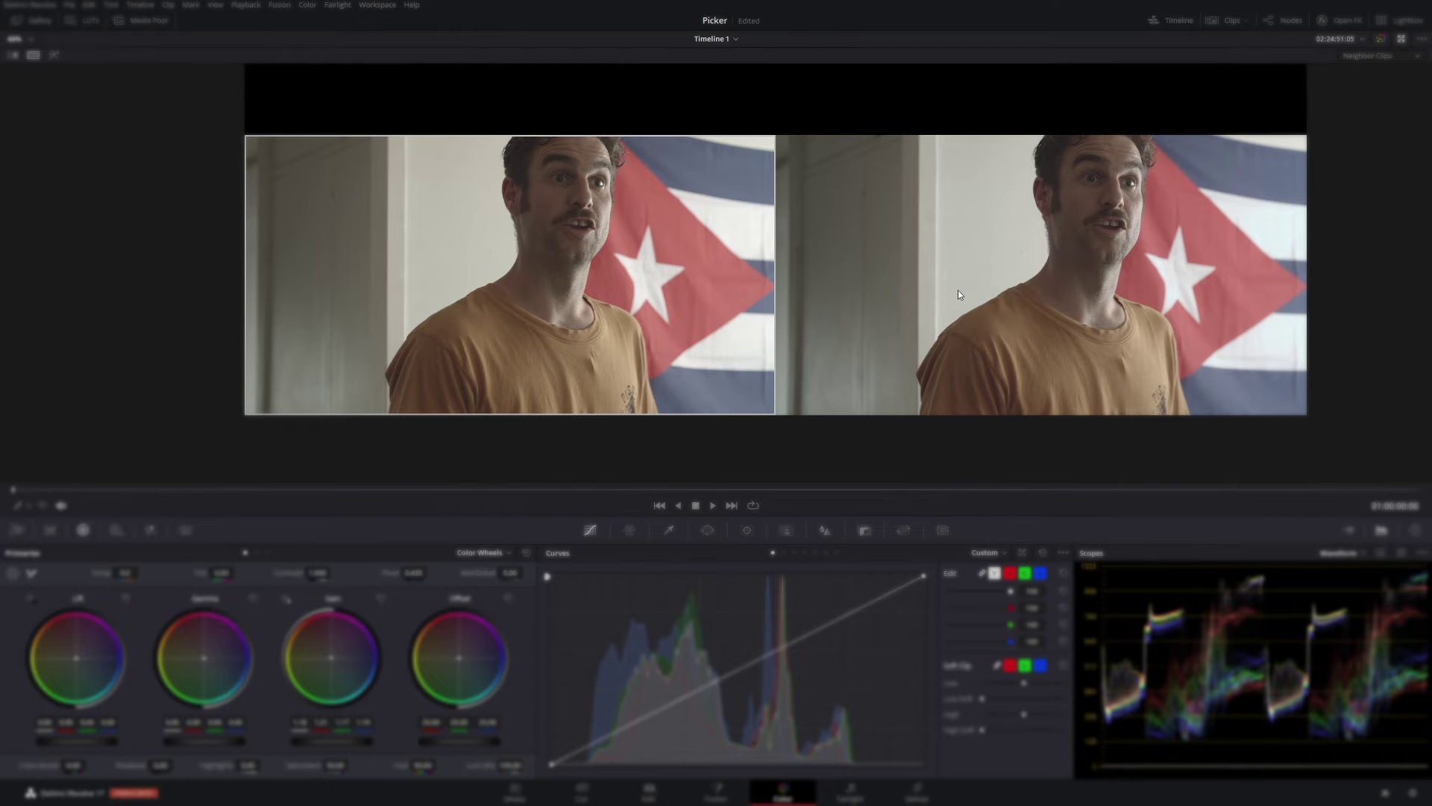
scroll(437, 332, "up", 2)
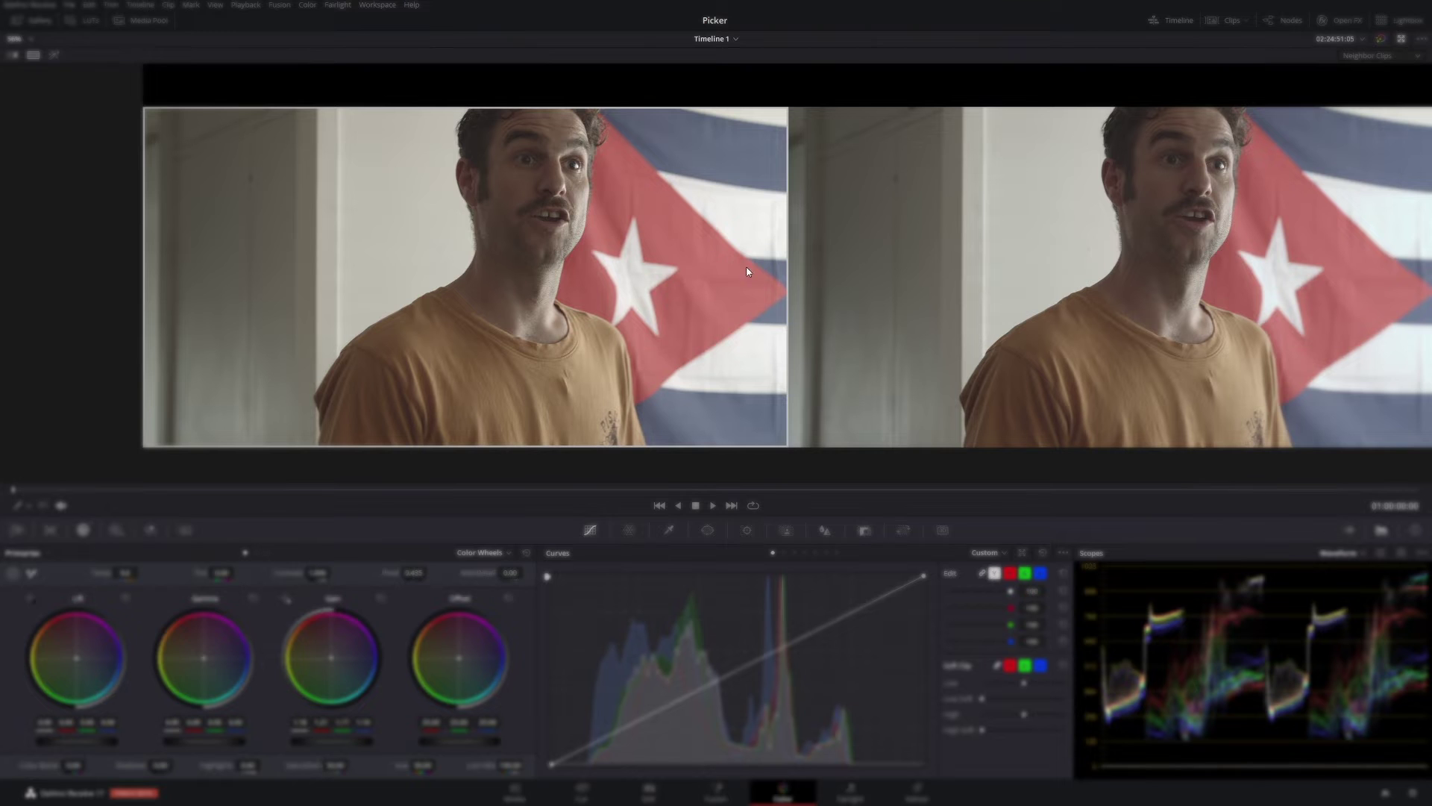
scroll(779, 260, "right", 3)
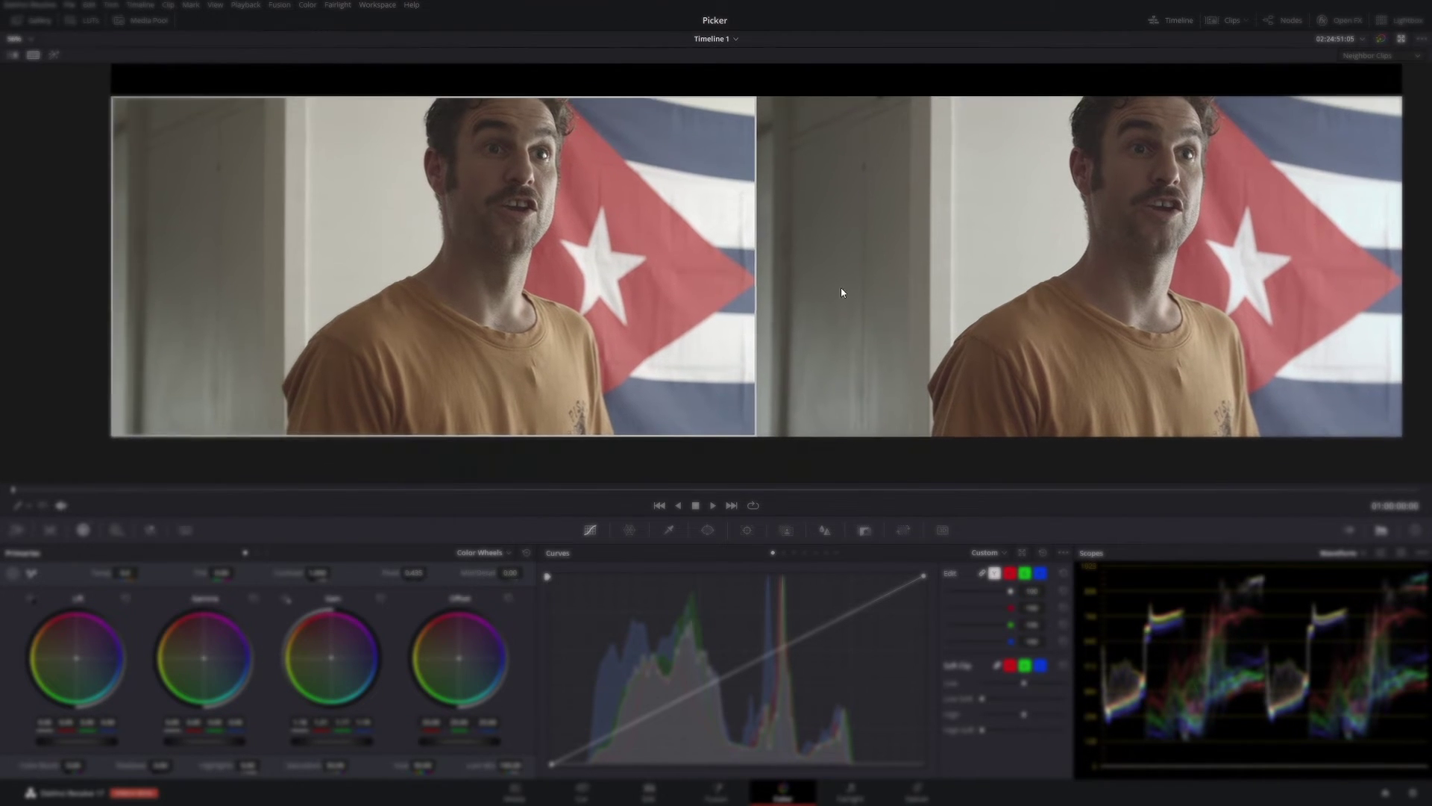
key("ctrl+shift+w")
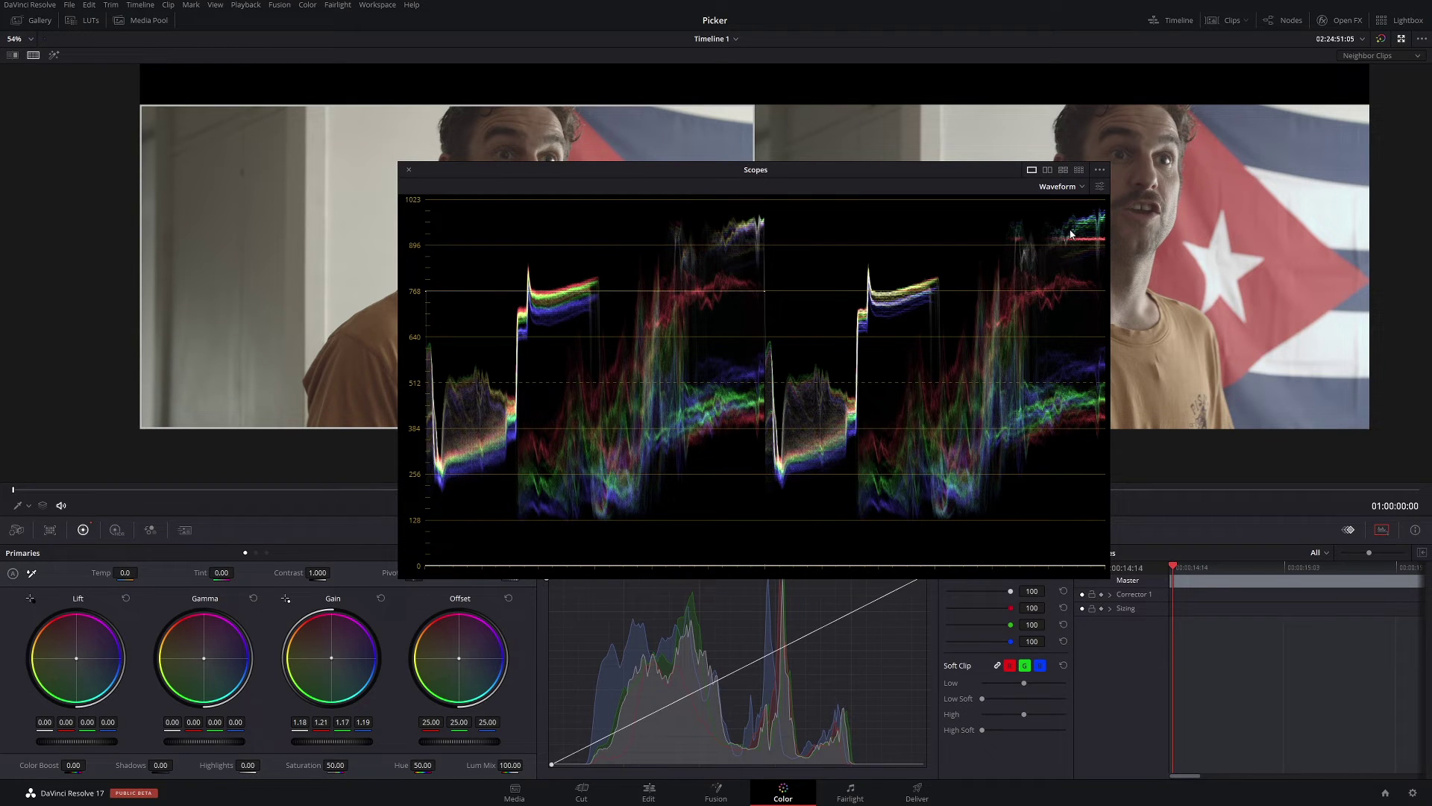
- Reposition the floating Scopes window, then close it to dock the waveform
left_click_drag(886, 177, 902, 182)
left_click_drag(626, 179, 679, 174)
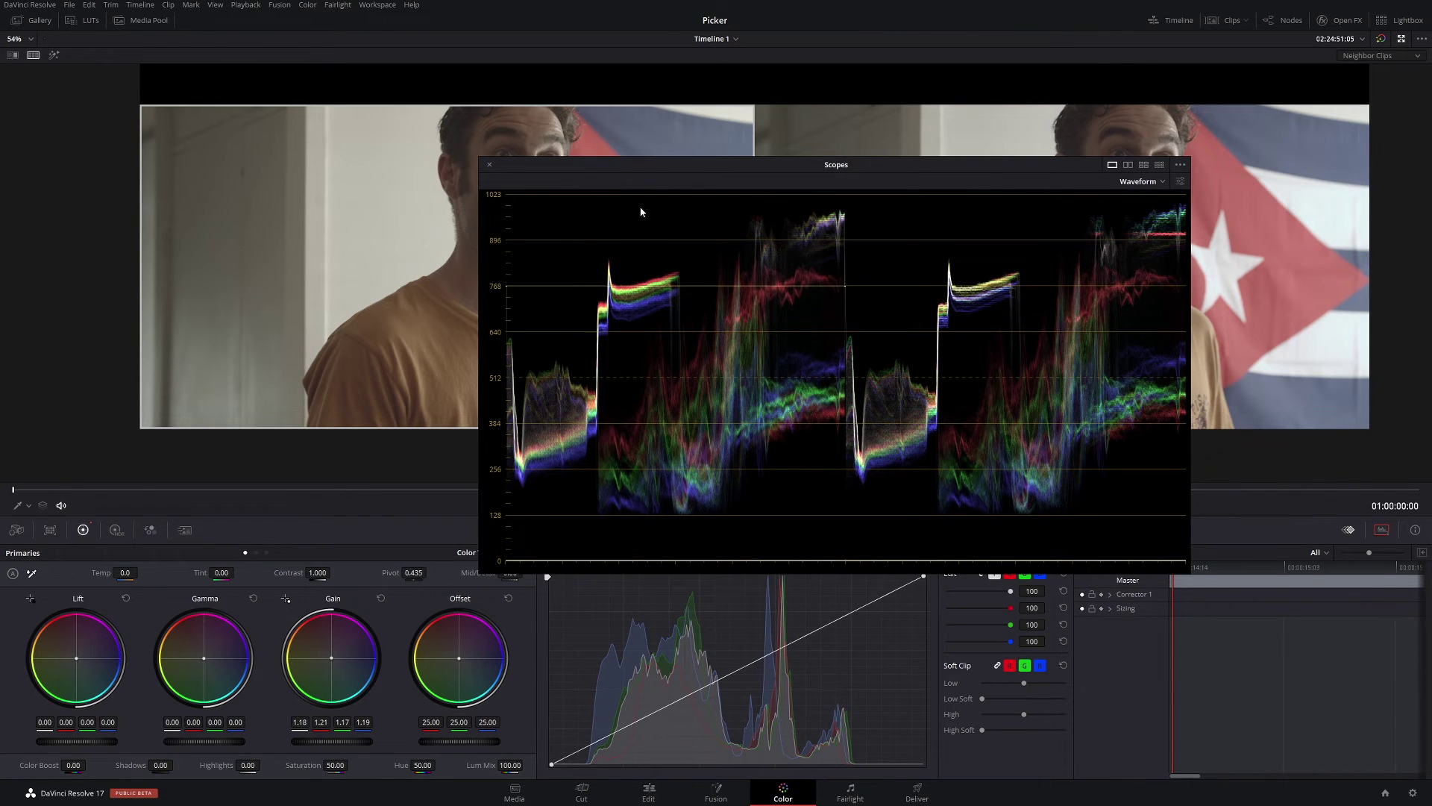
left_click_drag(641, 165, 533, 214)
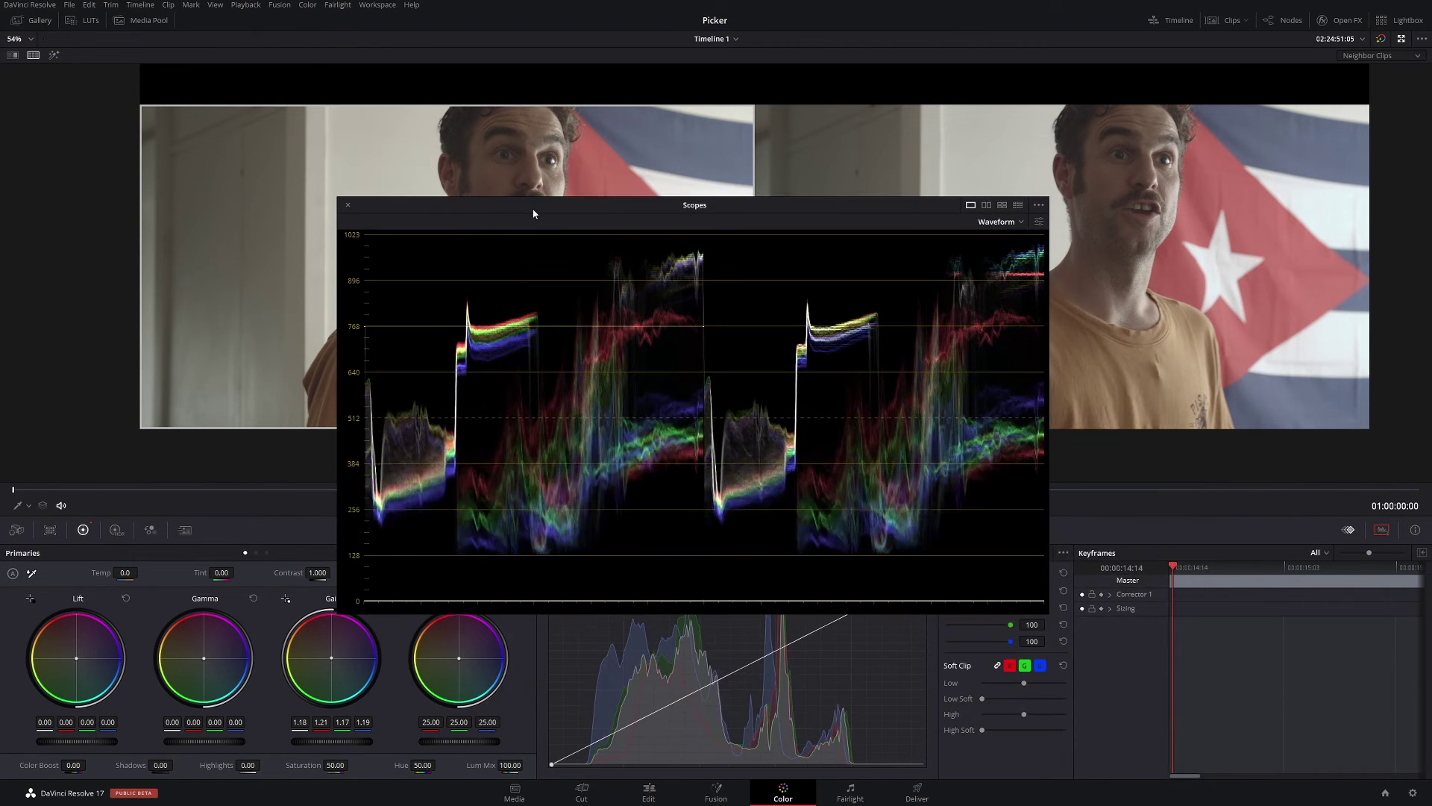
left_click(346, 206)
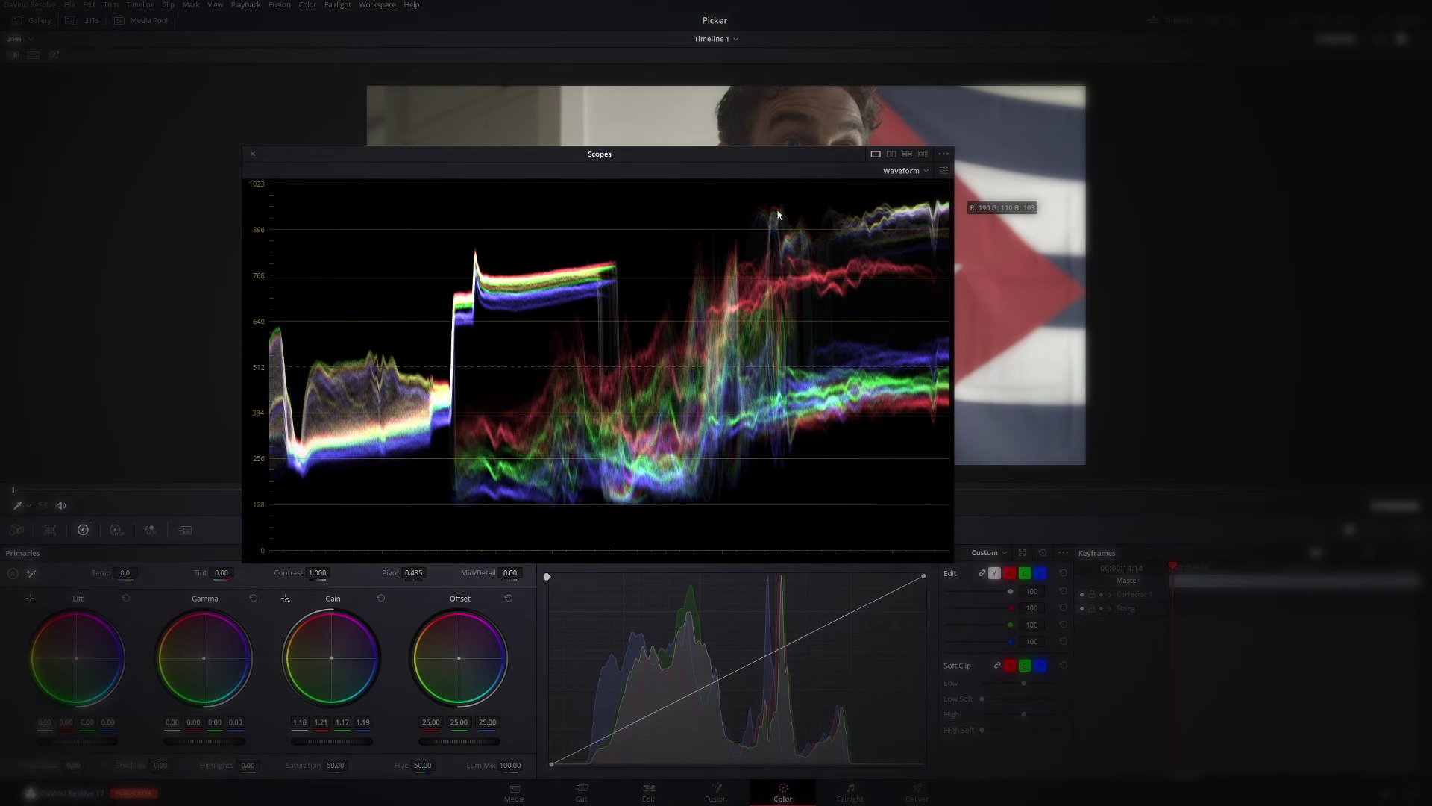
- Drag the Gain master wheel up by about 0.04 to 1.22, 1.25, 1.21, 1.23
left_click_drag(328, 745, 355, 745)
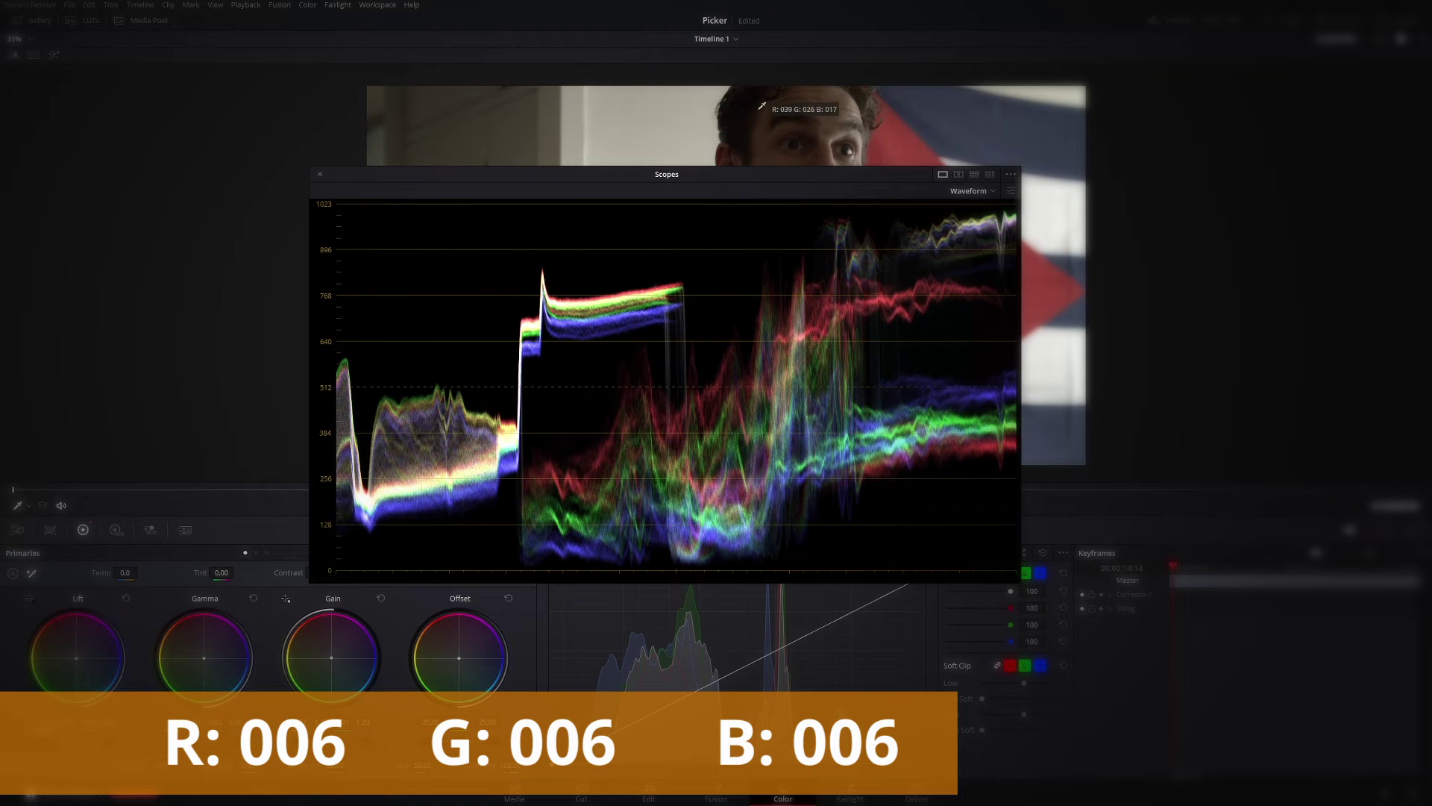
- Close the scope, zoom into the viewer and set Lift to about -0.05
left_click(320, 173)
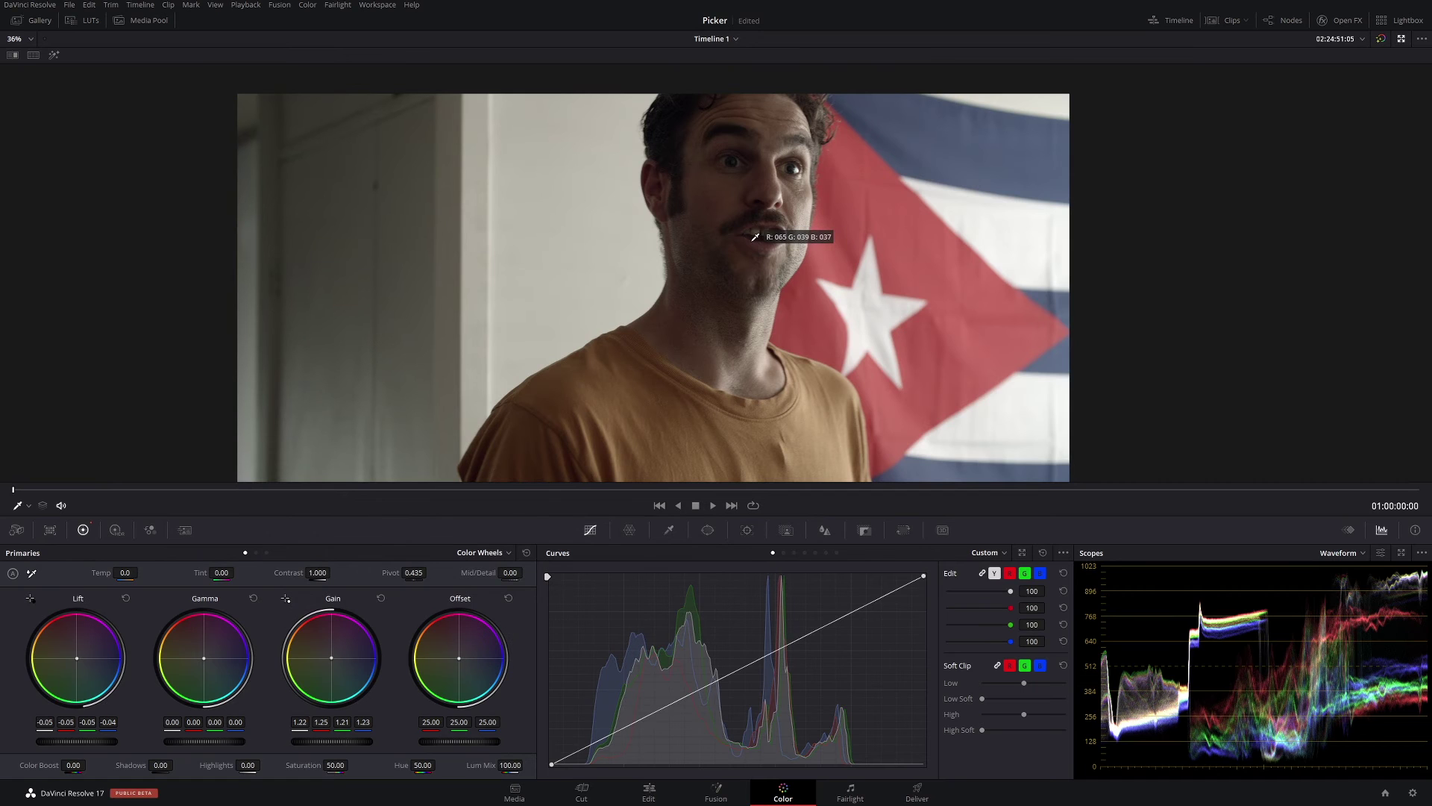
scroll(755, 238, "up", 4)
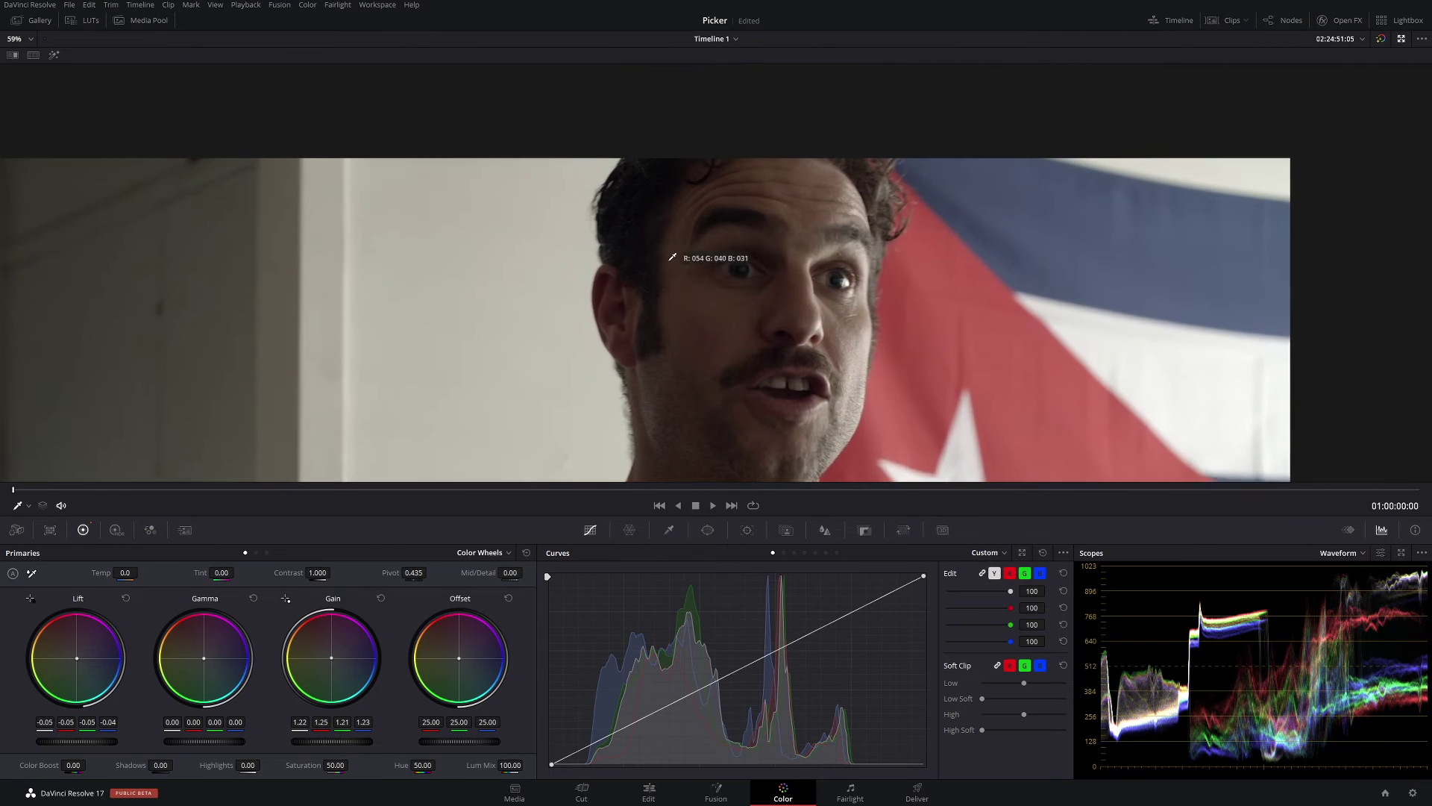
left_click_drag(79, 746, 79, 746)
scroll(629, 273, "up", 4)
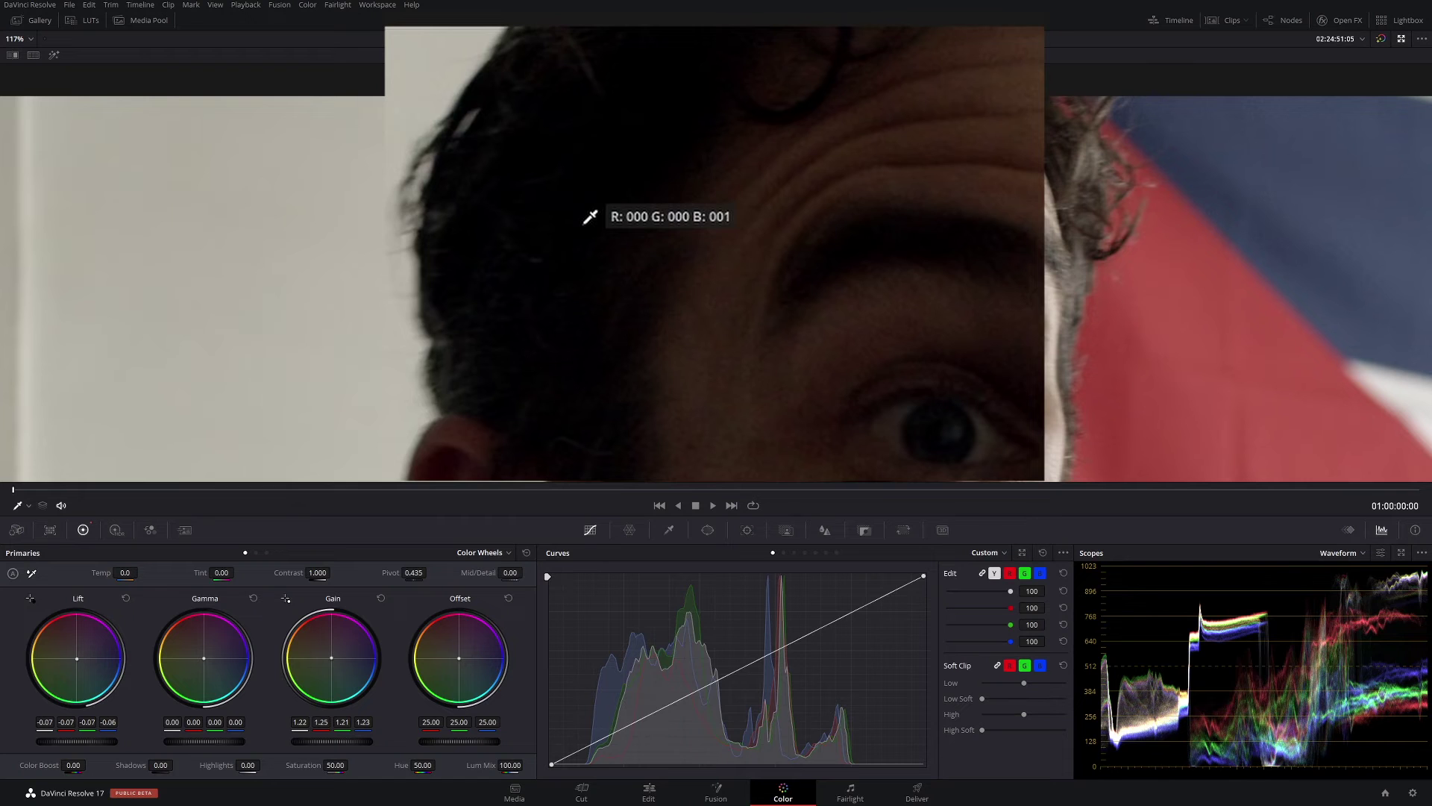
left_click_drag(80, 743, 79, 743)
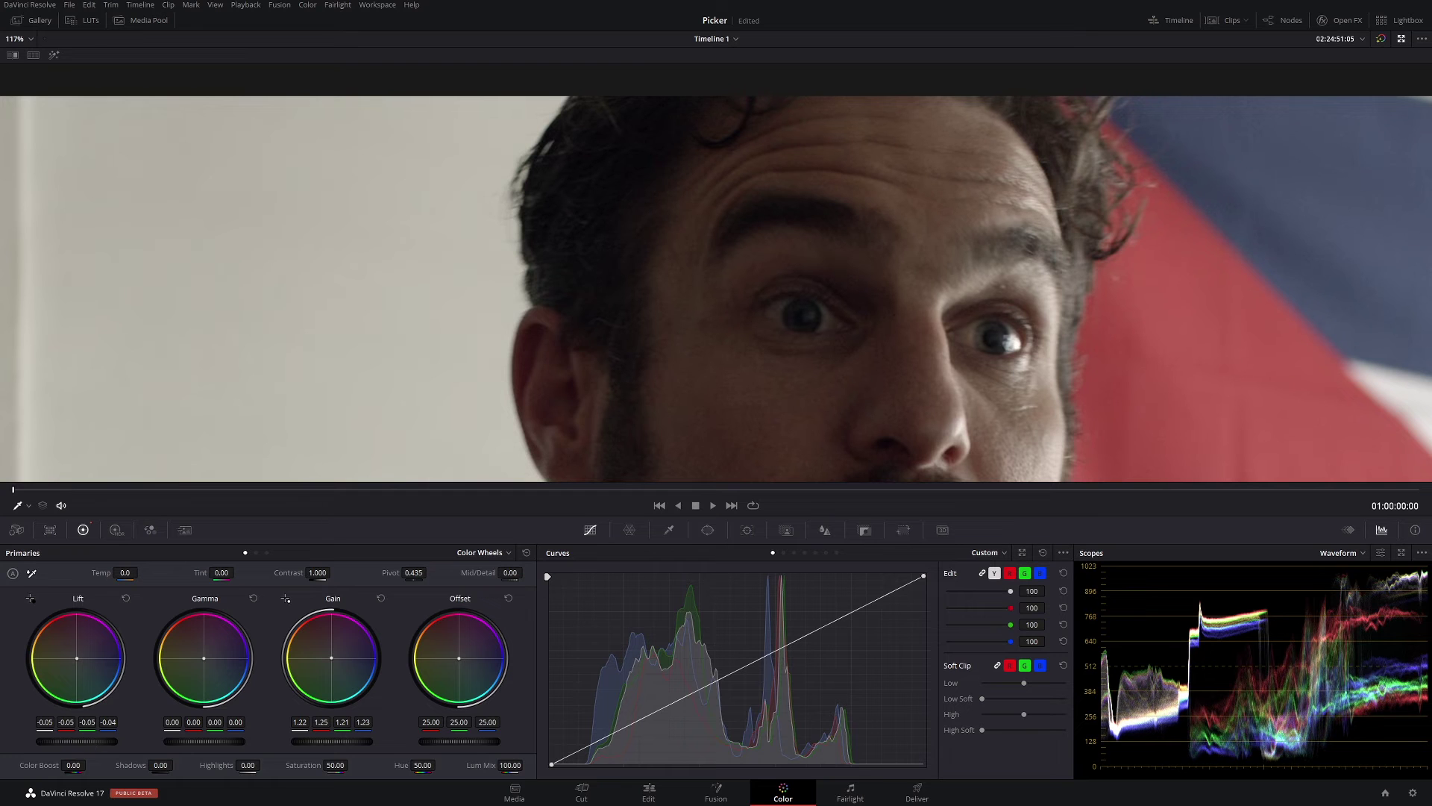
- Zoom the viewer back out and pop the waveform into a floating window
scroll(647, 331, "down", 2)
scroll(647, 332, "down", 5)
scroll(693, 323, "down", 1)
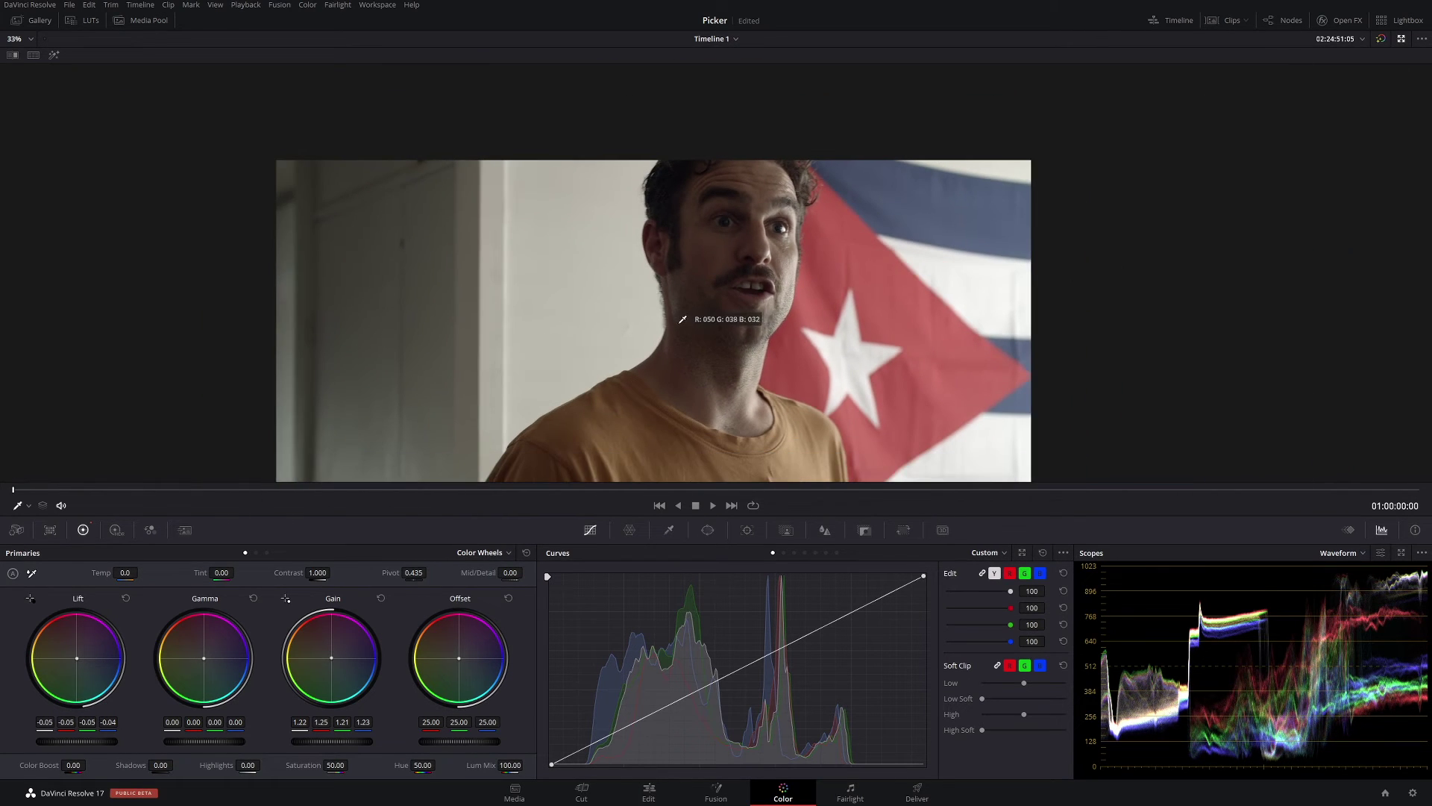
left_click(1402, 553)
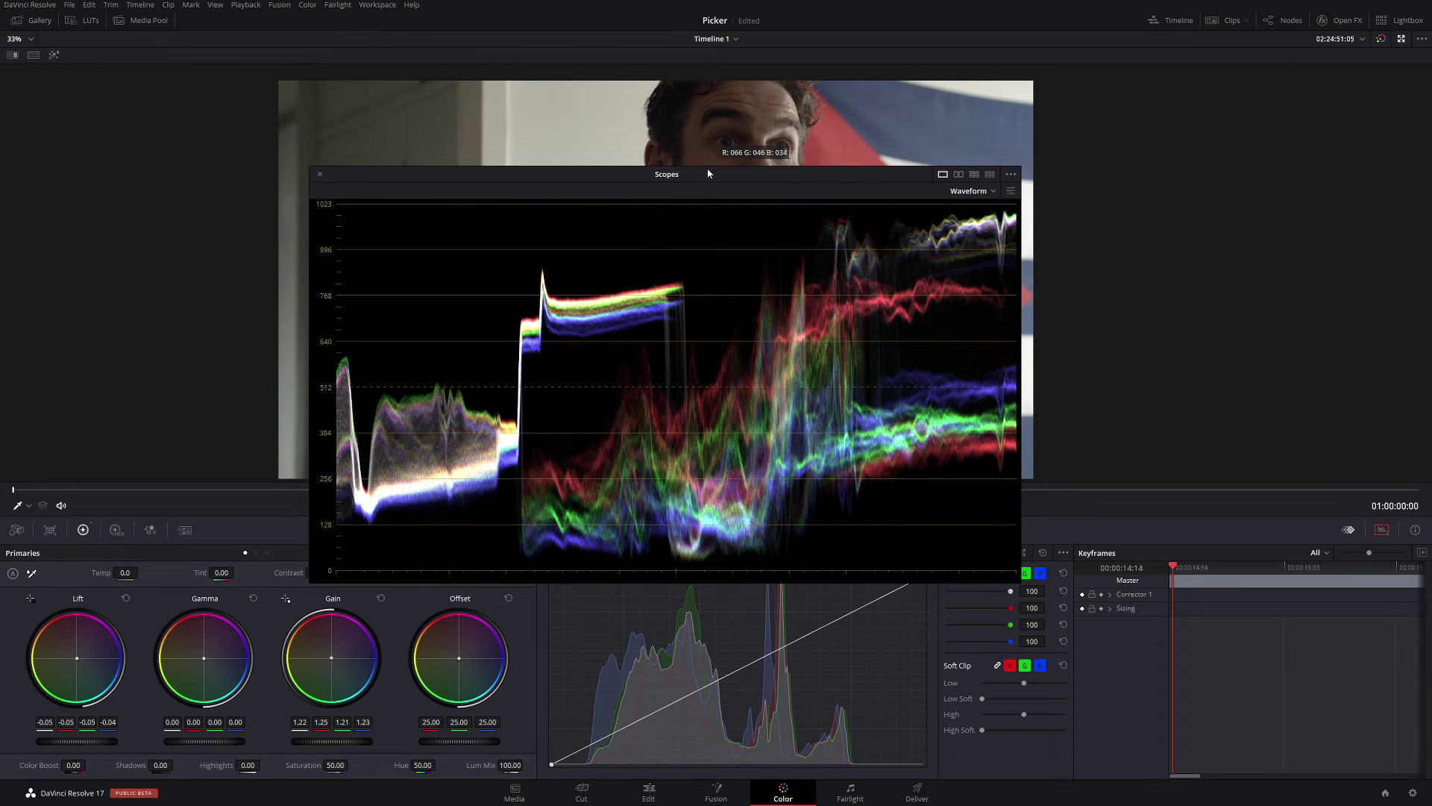
- Move the floating waveform aside, then dock it back into the panel beside the curves
left_click_drag(709, 178, 864, 159)
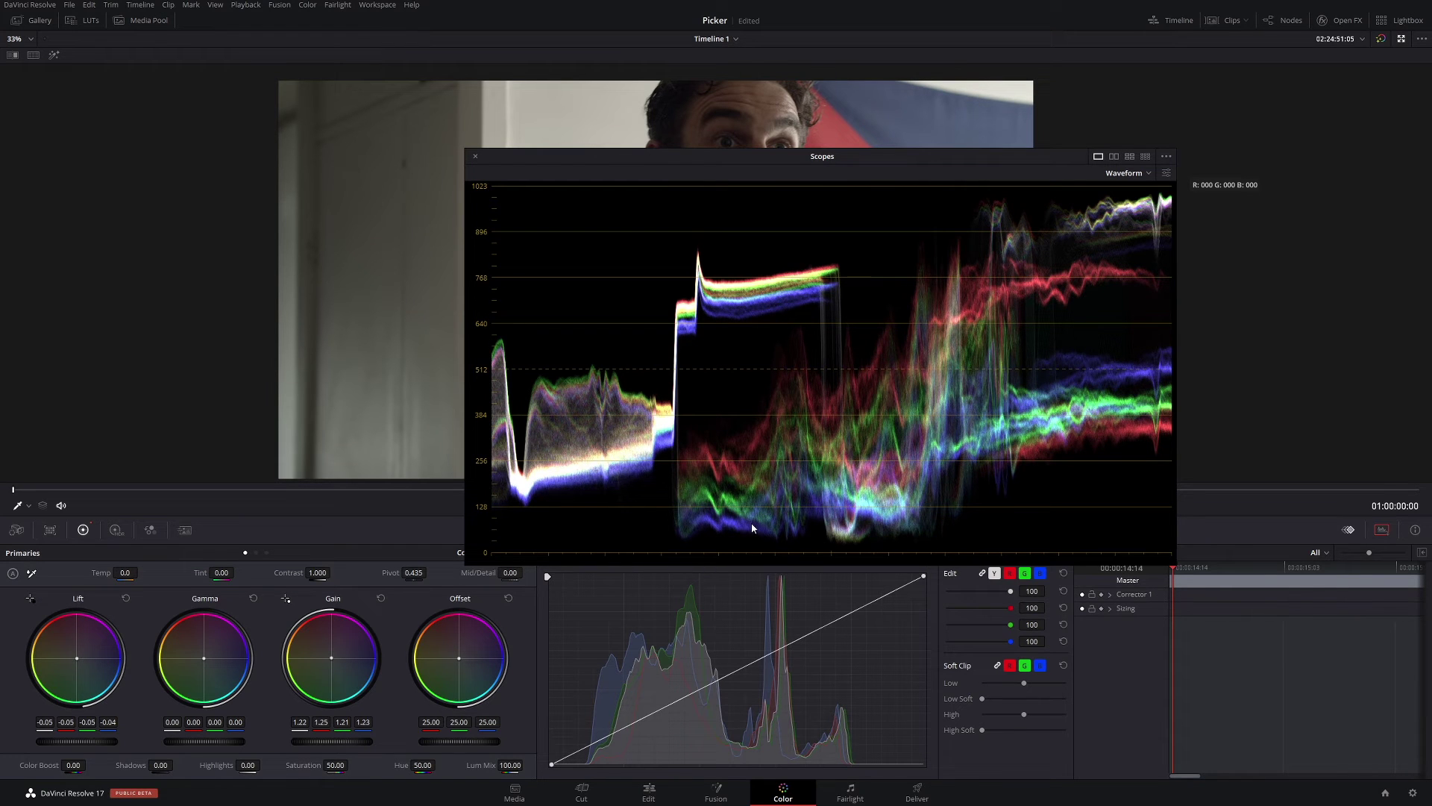
left_click_drag(965, 152, 593, 198)
scroll(598, 230, "down", 1)
scroll(671, 224, "up", 2)
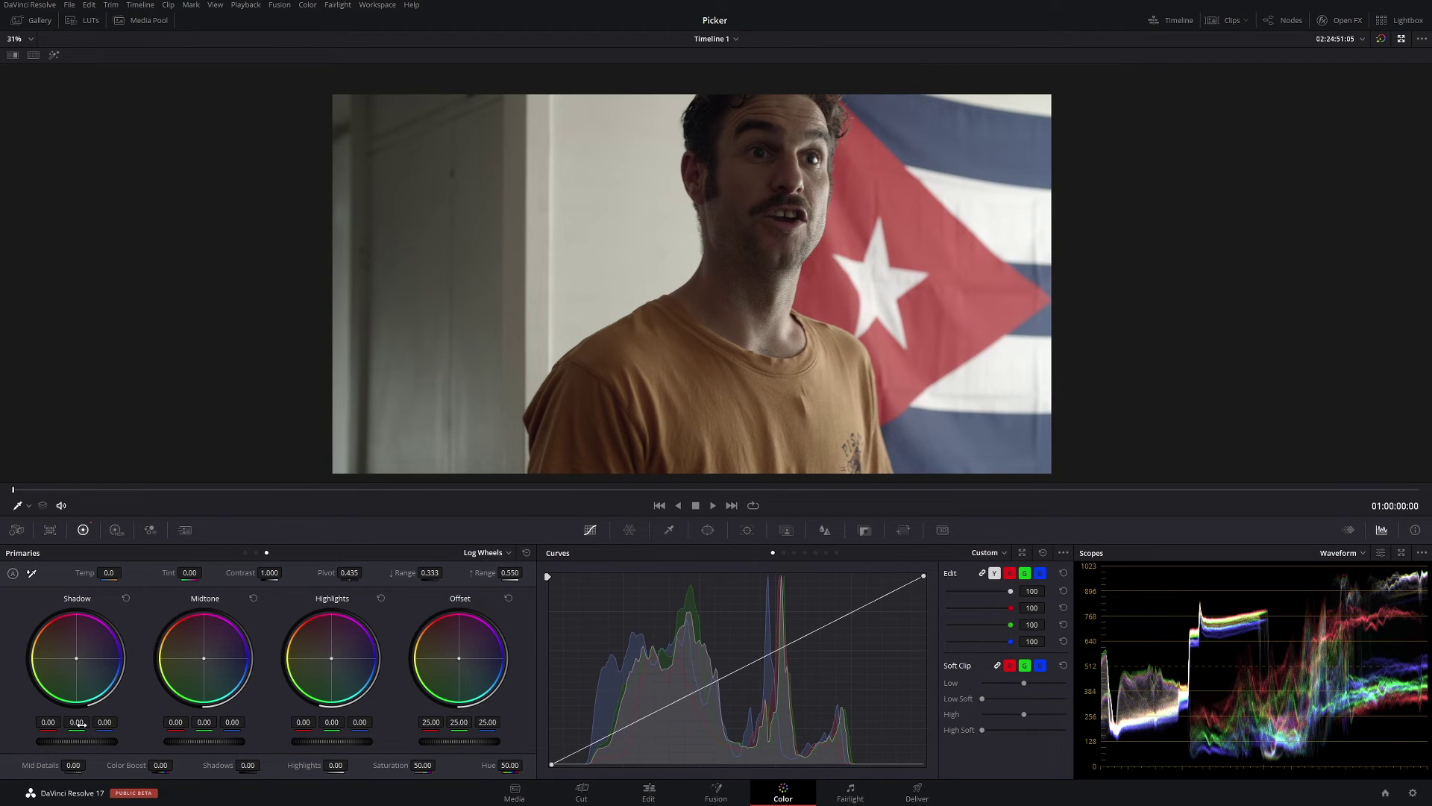
- Raise the log Shadow master to 0.20, then return to the Lift/Gamma/Gain color wheels
left_click_drag(74, 746, 108, 746)
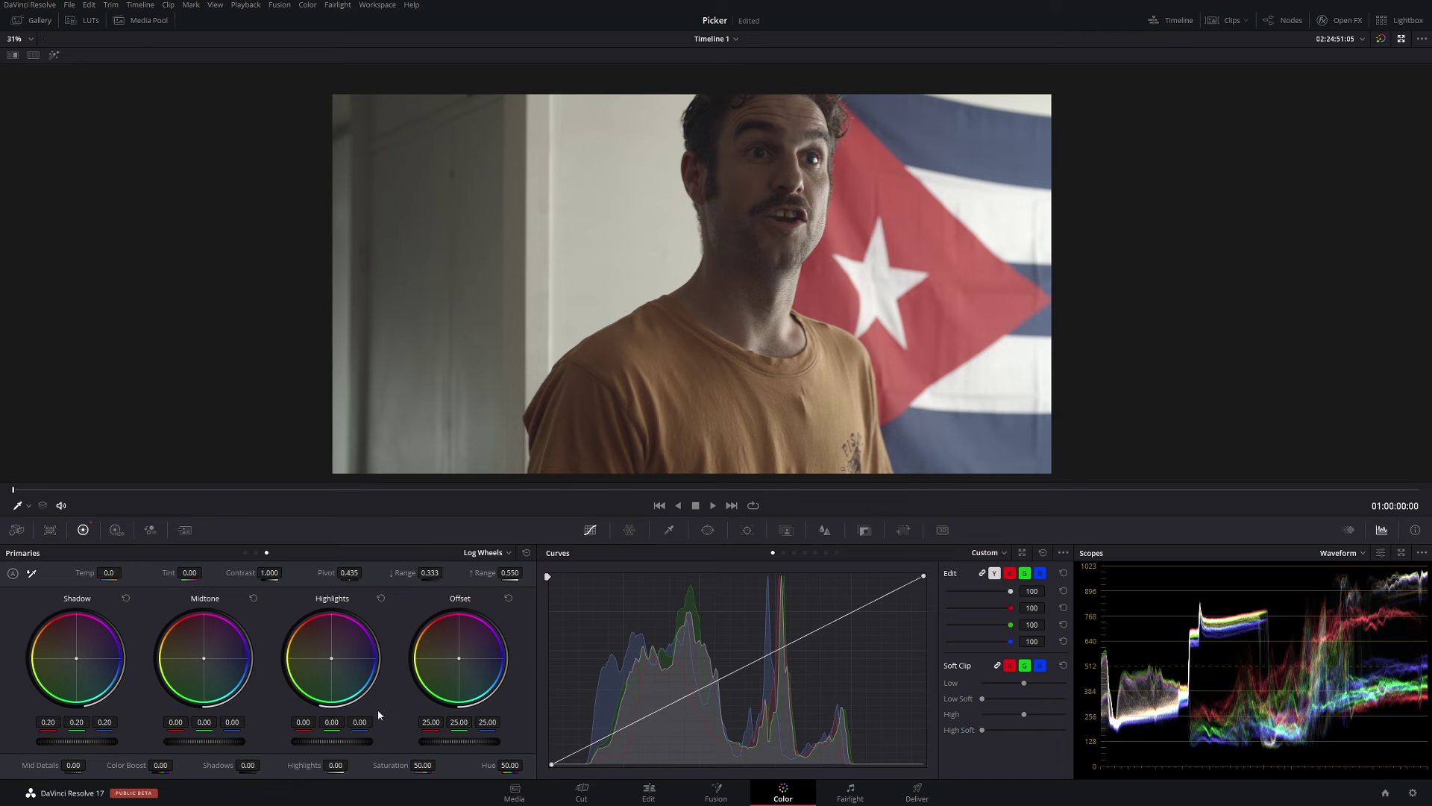
left_click(246, 552)
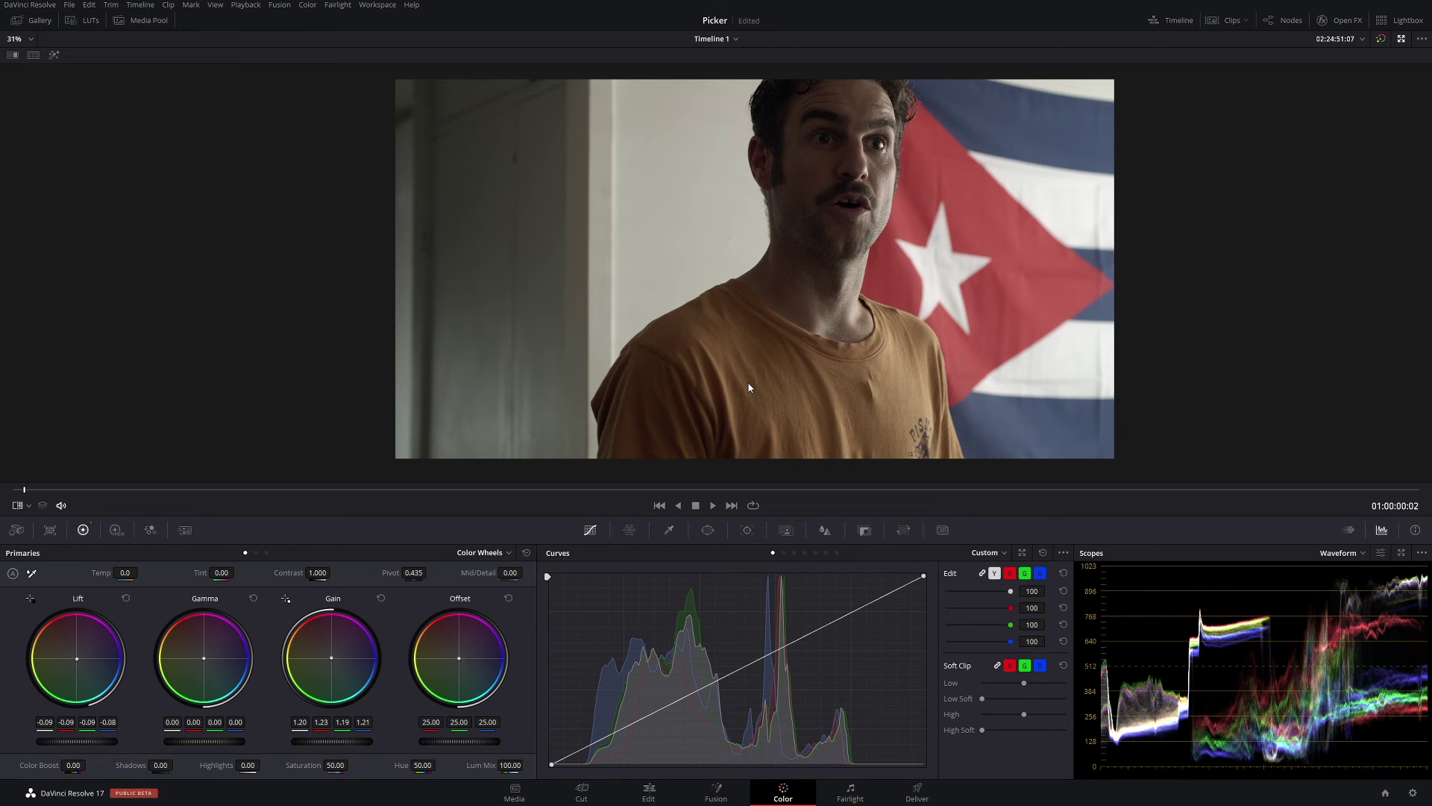
- Raise log Shadow to 0.38, lower Gain to about 1.02, and scrub to a later frame
left_click(268, 552)
left_click_drag(77, 741, 382, 619)
left_click(245, 553)
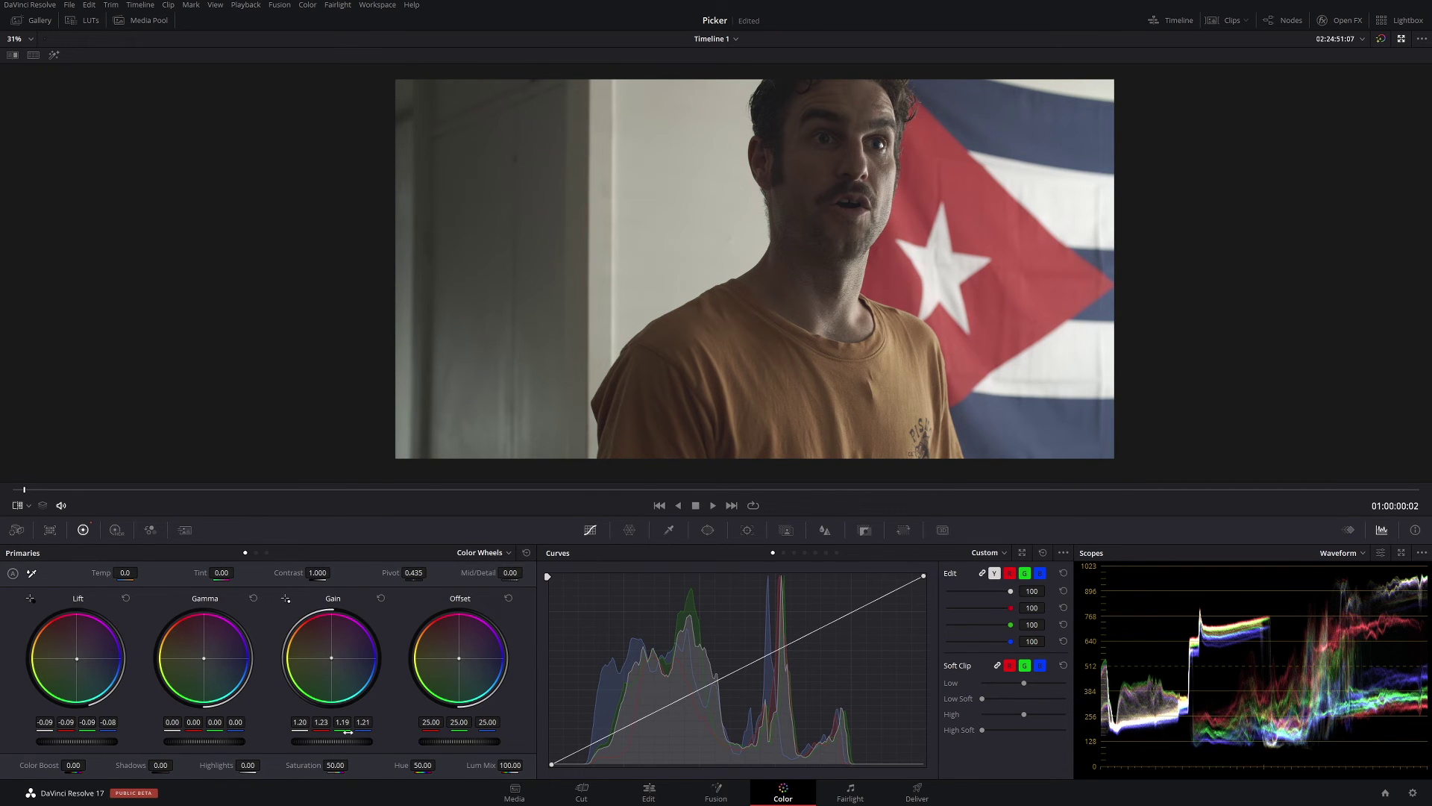
left_click_drag(332, 741, 218, 736)
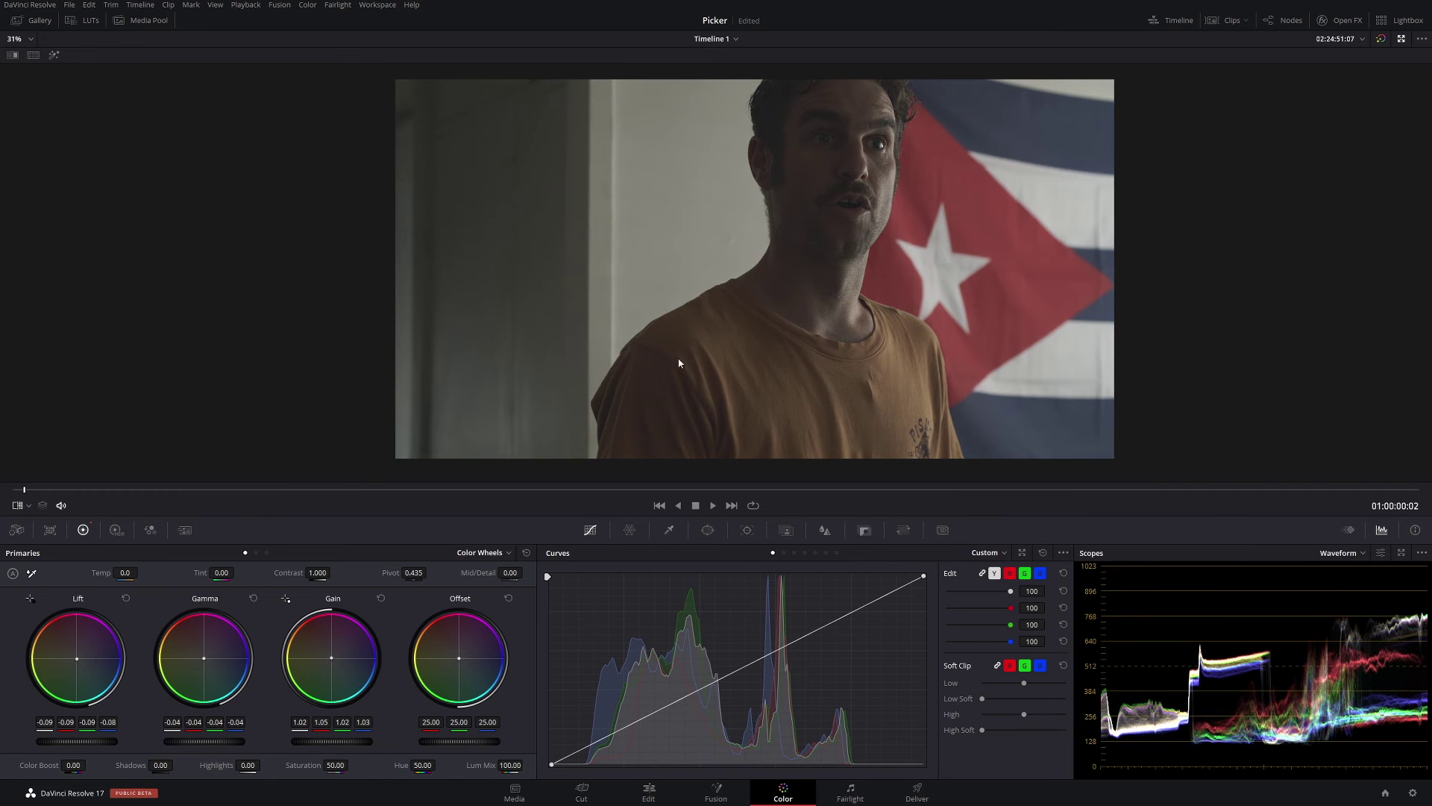
left_click_drag(727, 493, 418, 467)
left_click(1401, 553)
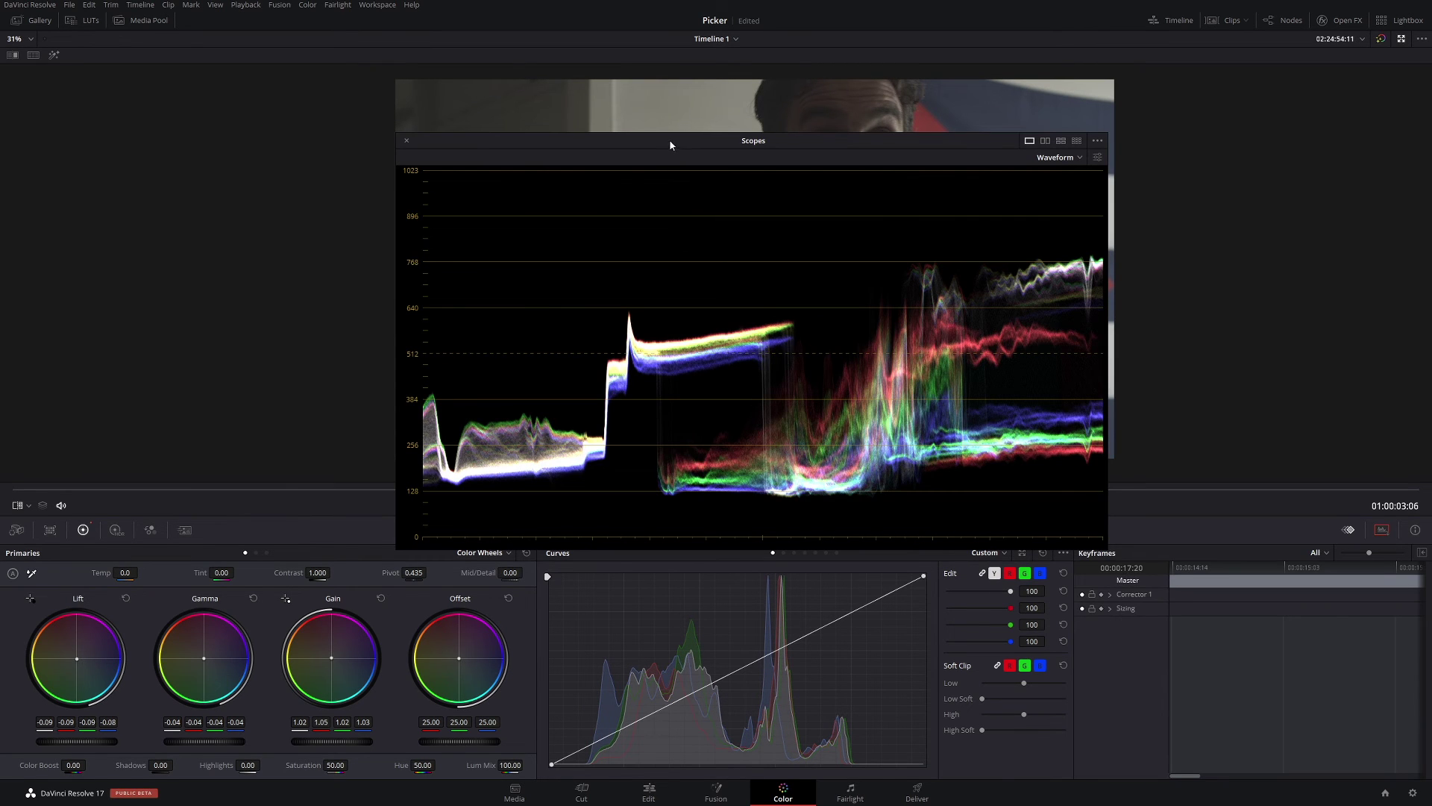
left_click_drag(674, 141, 704, 258)
left_click(438, 257)
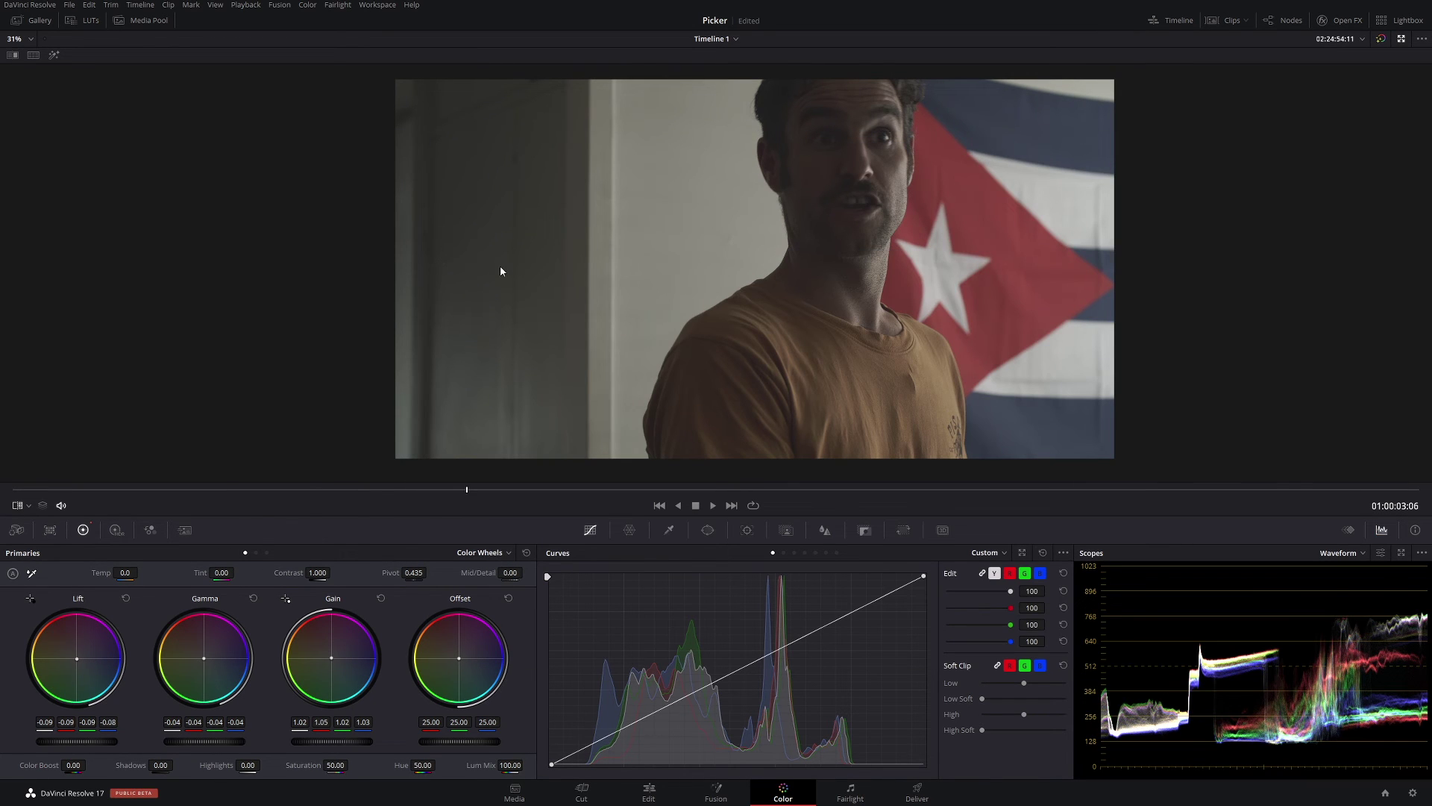
- Switch the viewer to colour-picker mode to read RGB values on the flag's white stripe
left_click(28, 505)
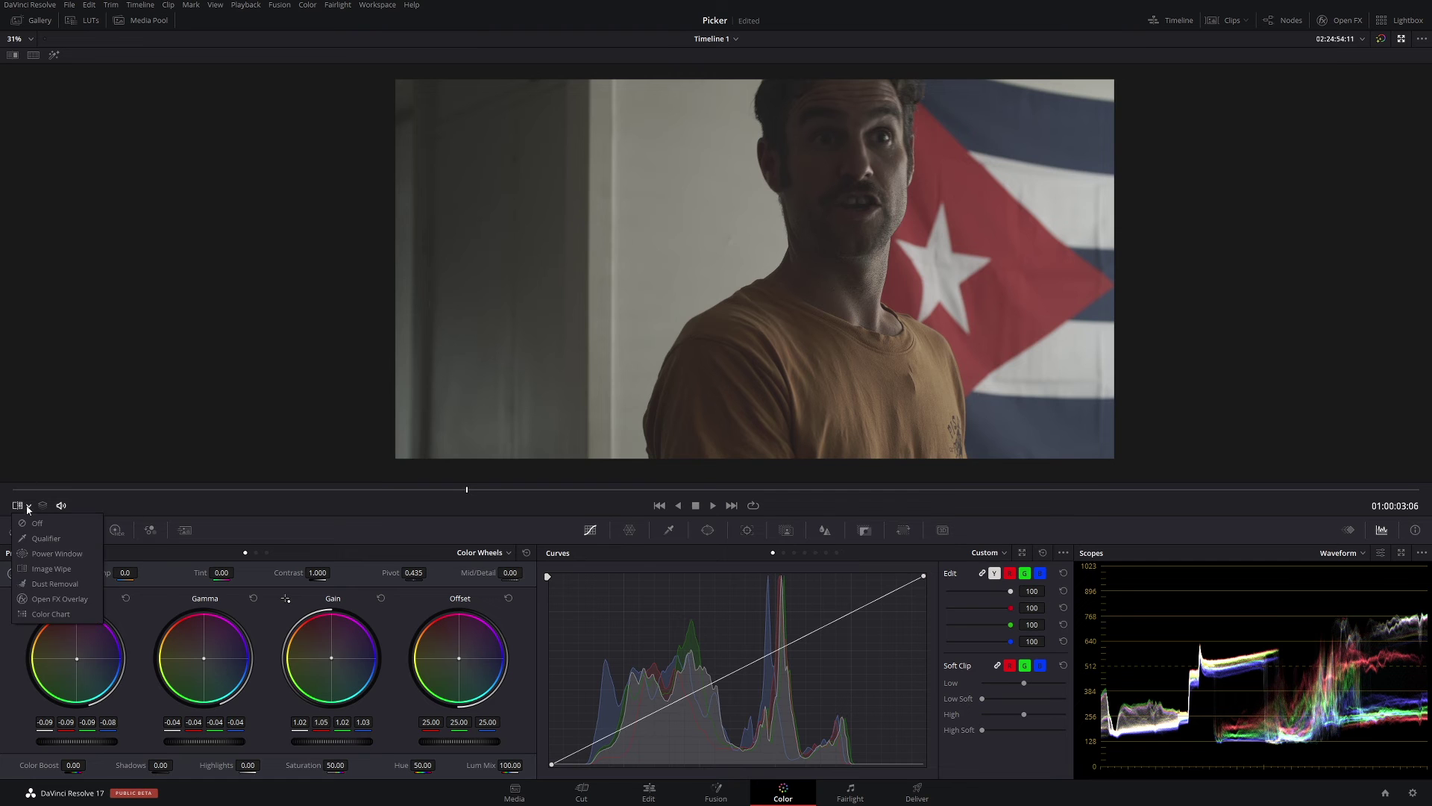
left_click(50, 538)
right_click(748, 191)
left_click(820, 356)
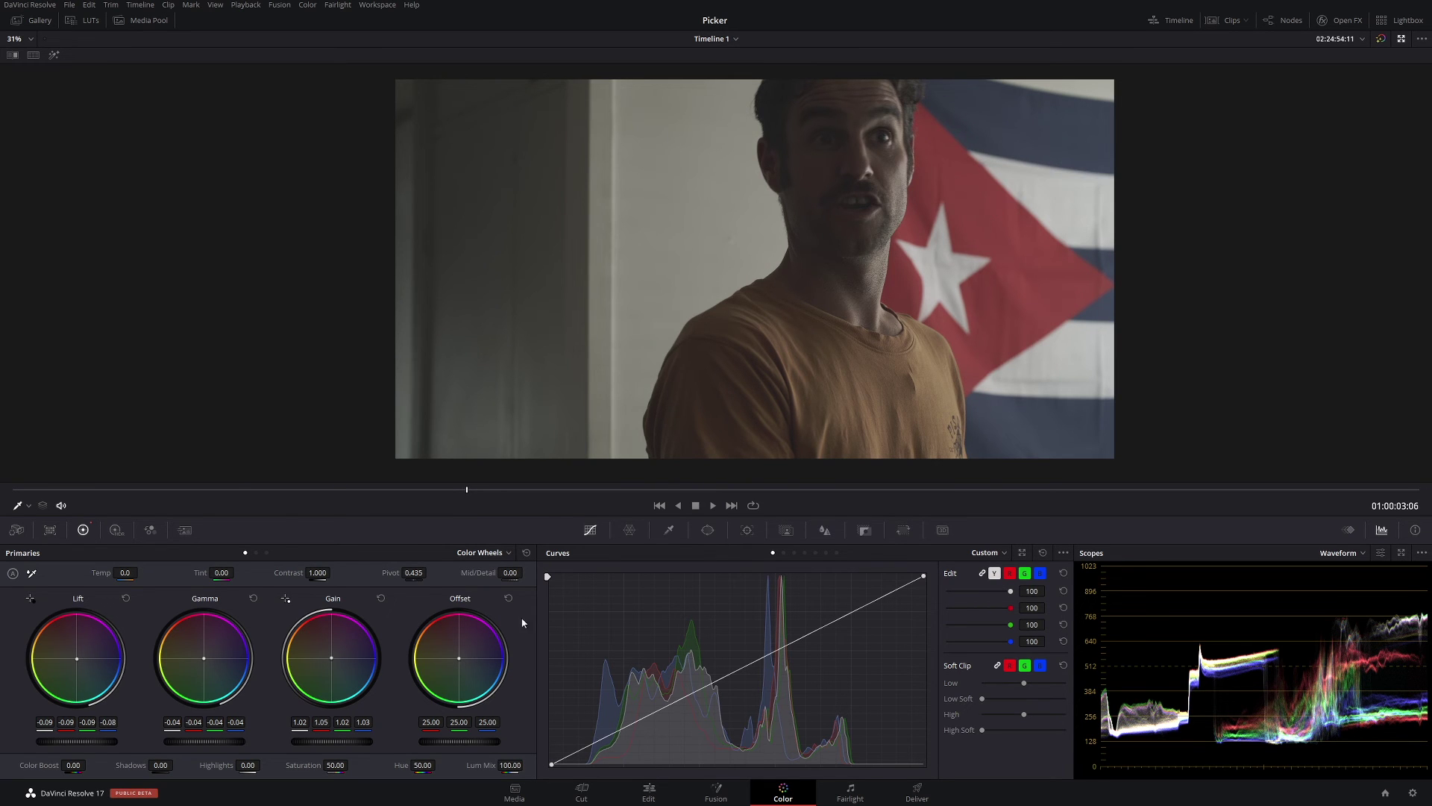
- Raise Gain to about 1.19, set Saturation to 59.20, and lift two luma curve points
left_click_drag(353, 743, 396, 743)
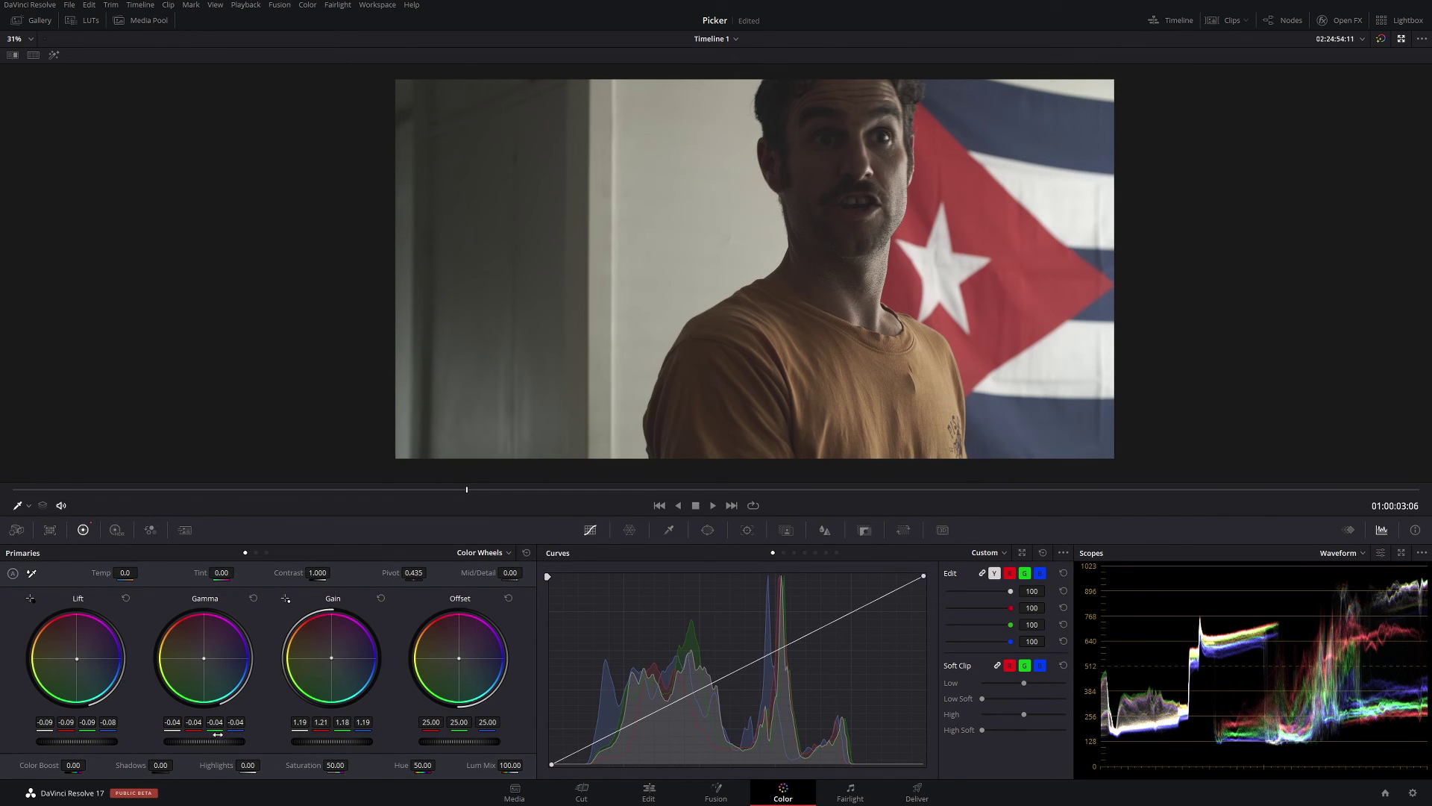
left_click_drag(219, 740, 269, 772)
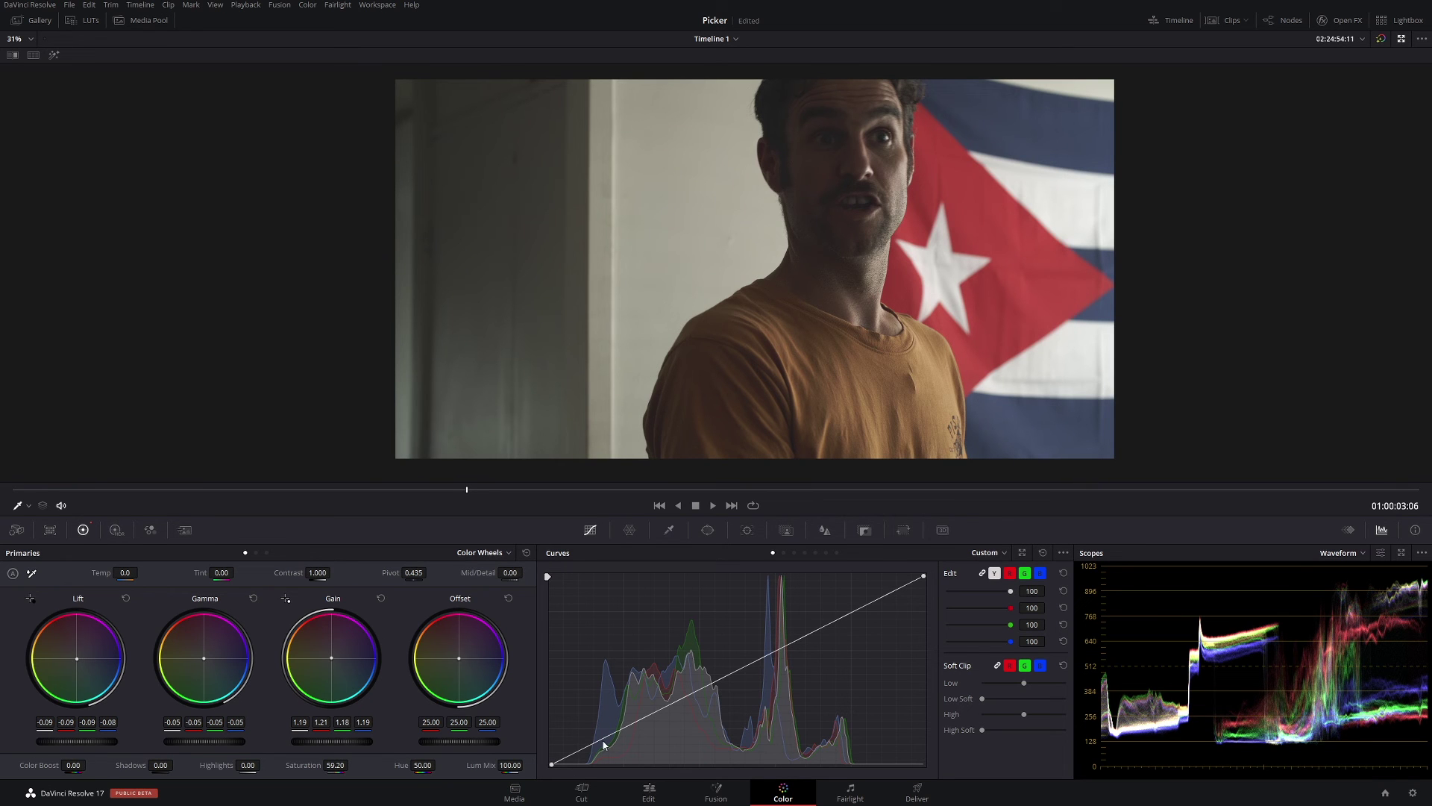
left_click_drag(594, 742, 594, 740)
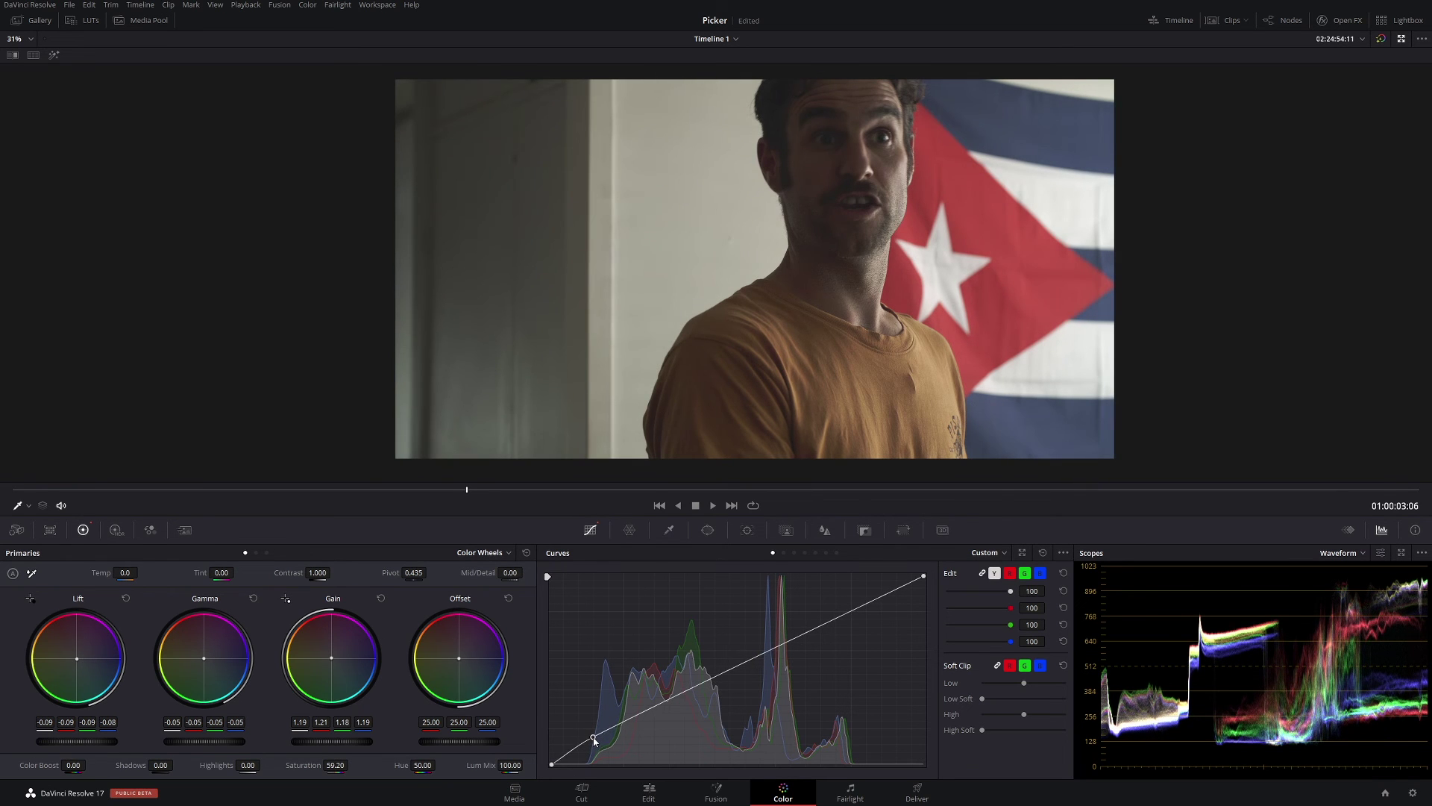
left_click(749, 663)
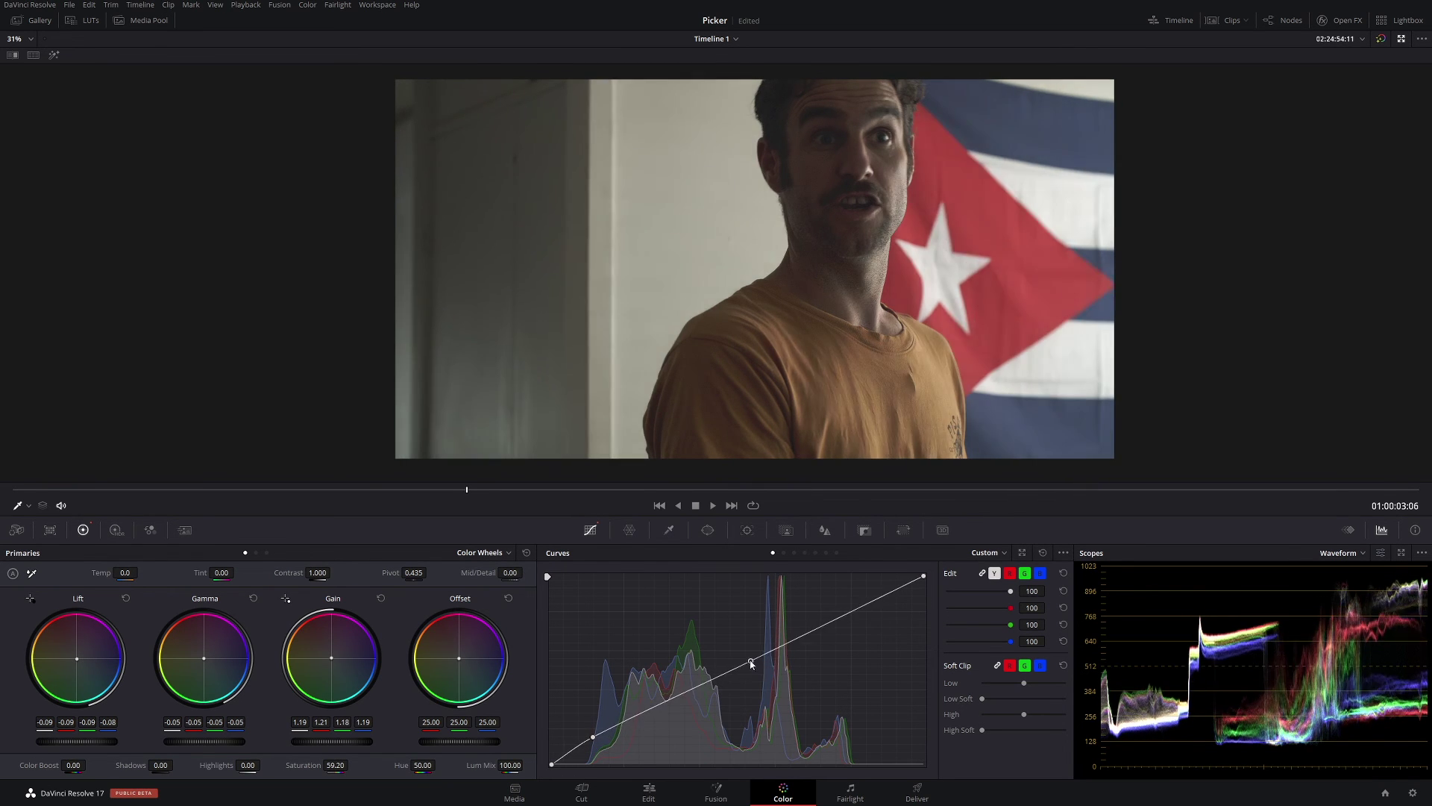
left_click_drag(750, 663, 744, 654)
left_click_drag(662, 707, 645, 707)
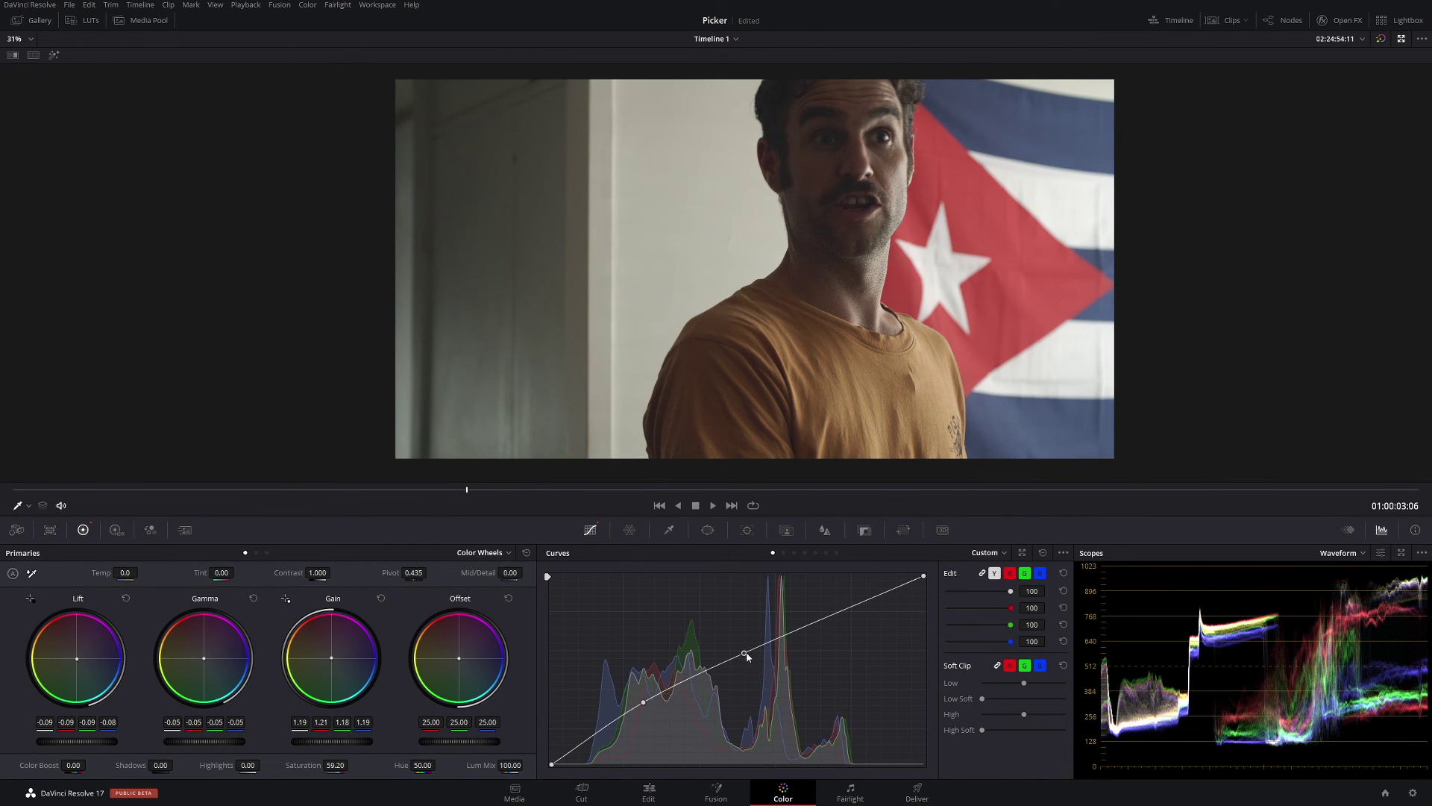
left_click_drag(745, 651, 748, 656)
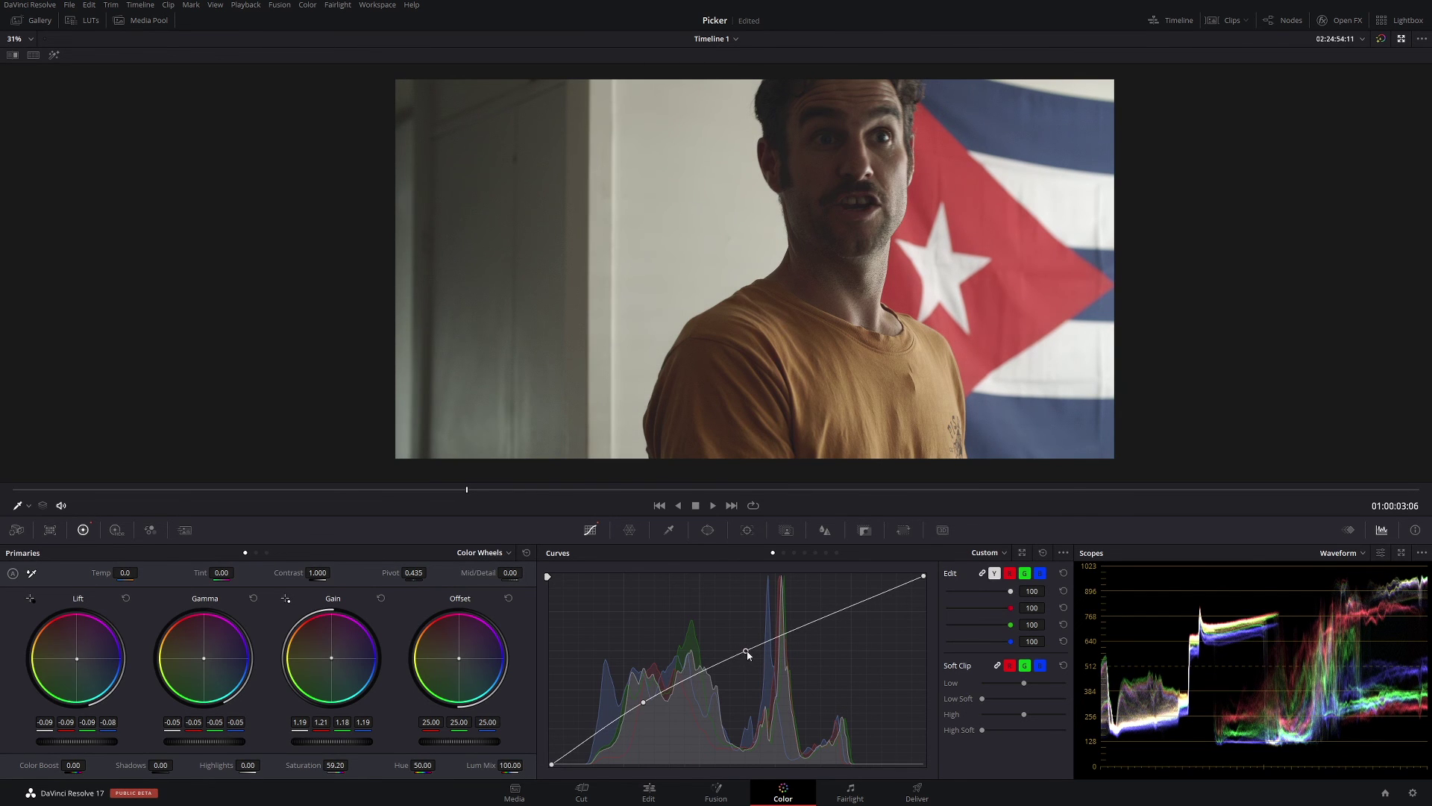